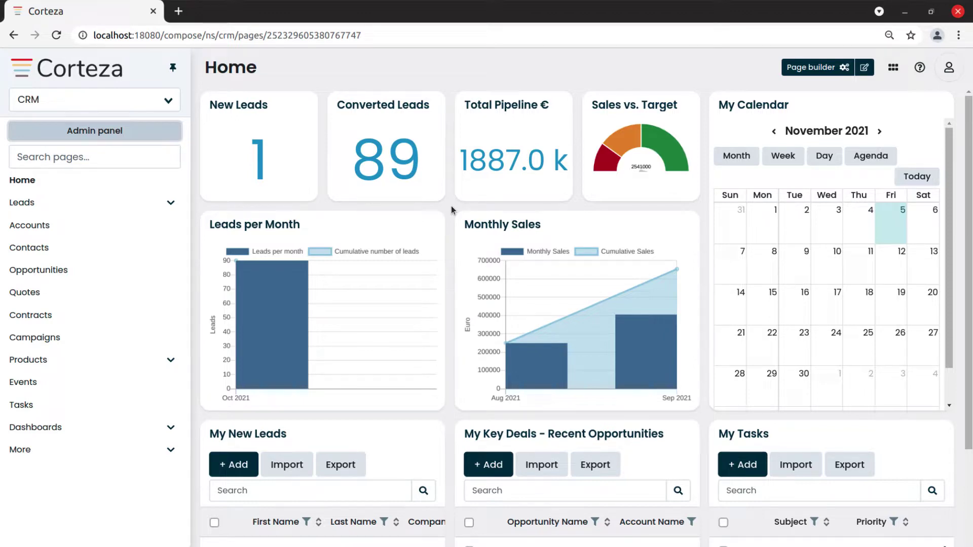
Open the admin Pages list, hide the sidebar, and enter 'Partner Accounts' as a new page title.
left_click(136, 136)
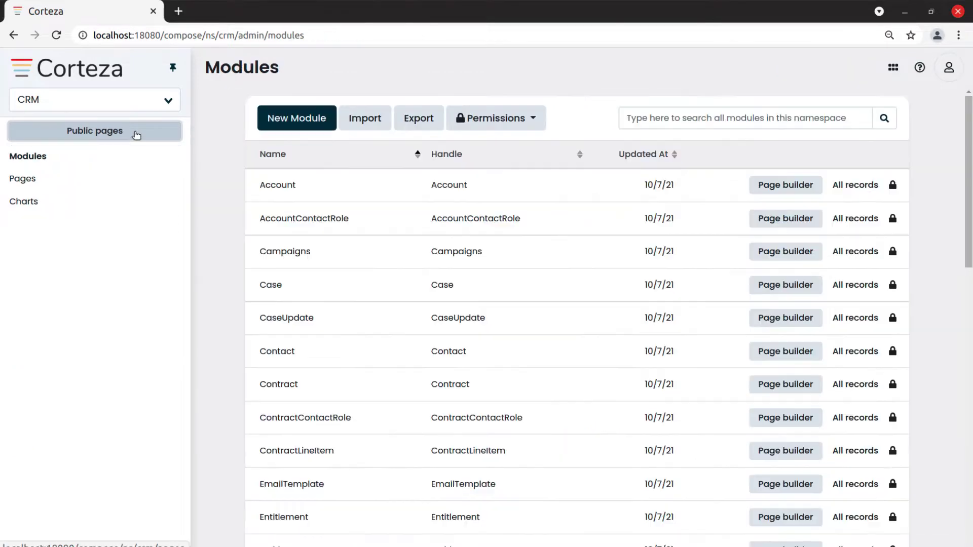
left_click(33, 181)
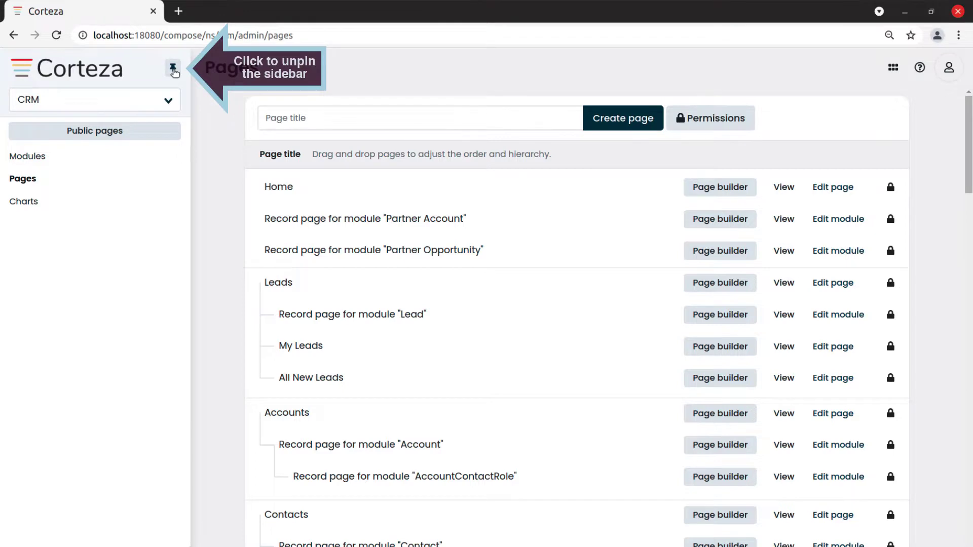
left_click(174, 71)
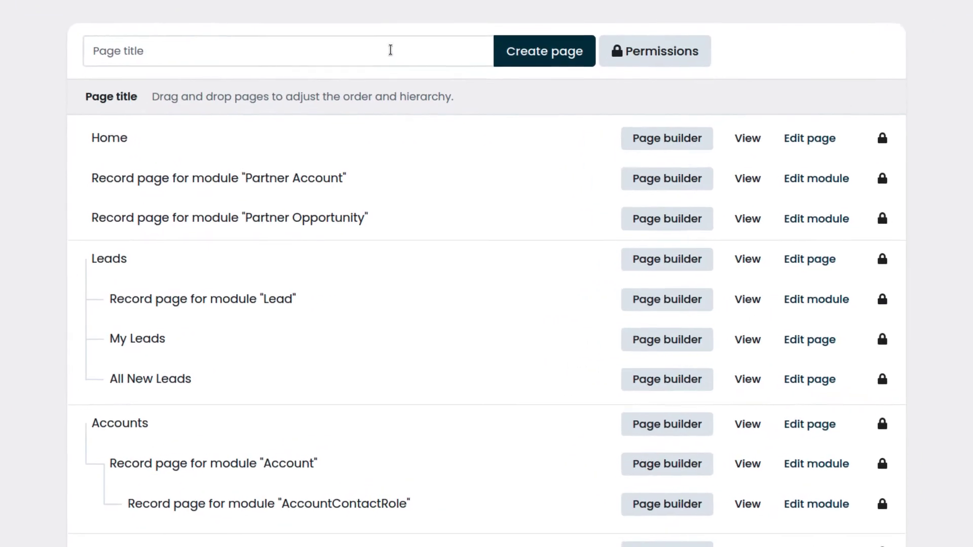
left_click(402, 101)
type("Part")
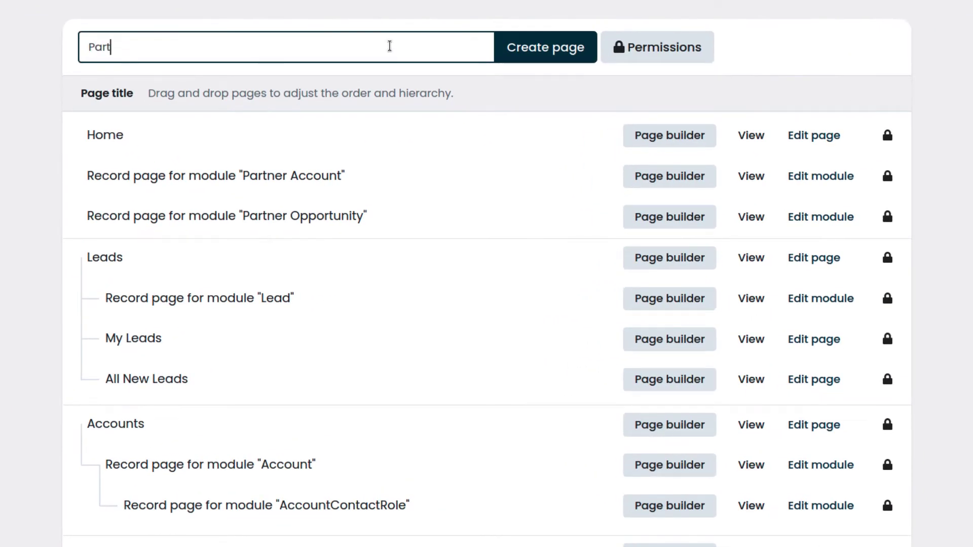
type("ner Accounts")
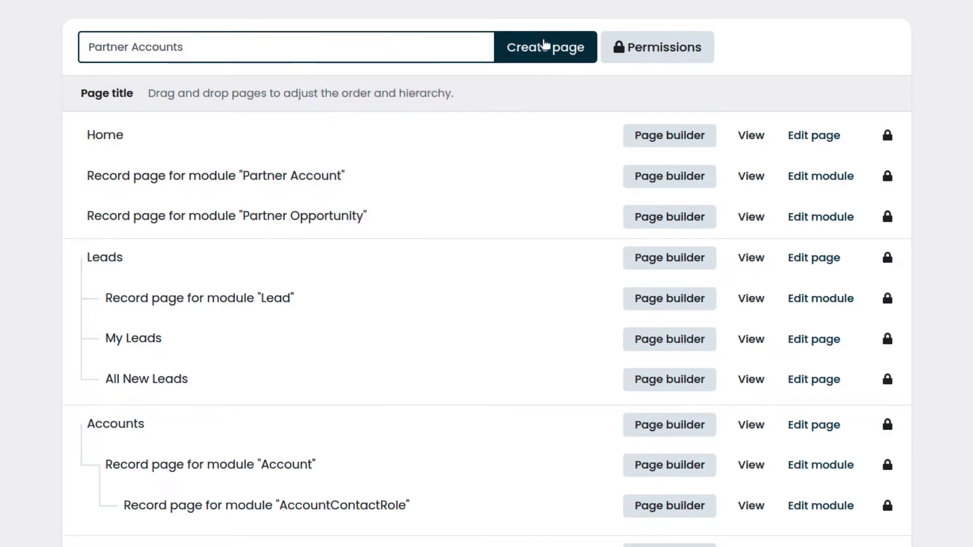
Create the Partner Accounts page and enter the handle 'PartnerAccounts'.
left_click(545, 46)
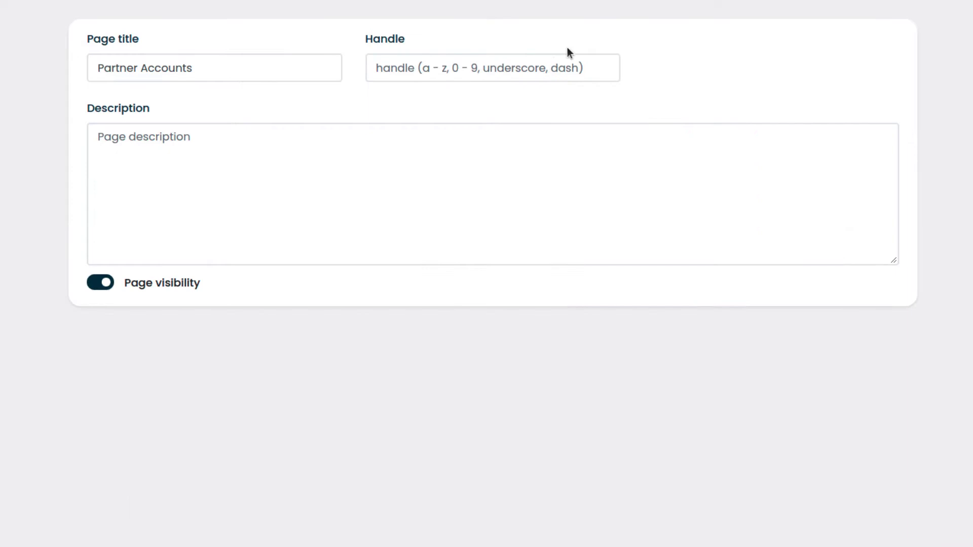
left_click(604, 68)
type("PartnerAcco")
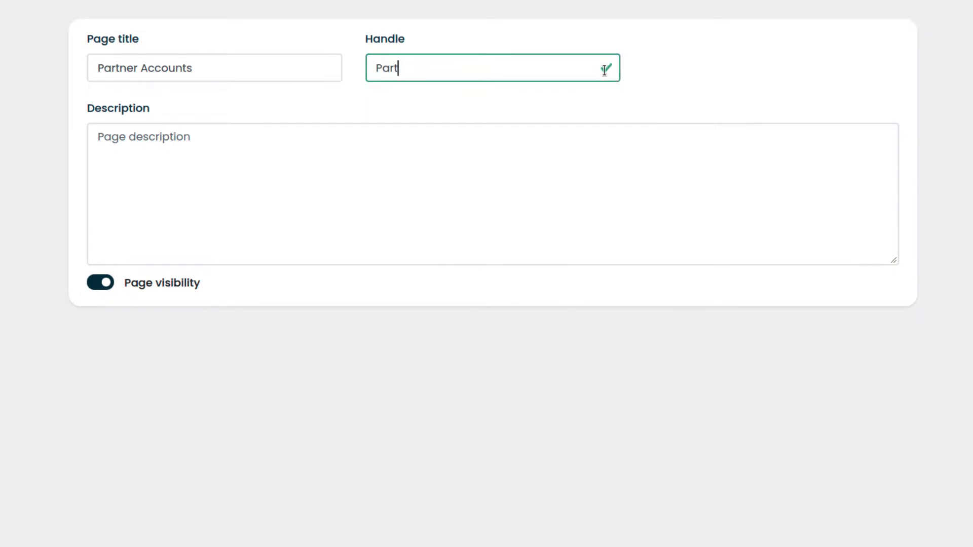
type("unts")
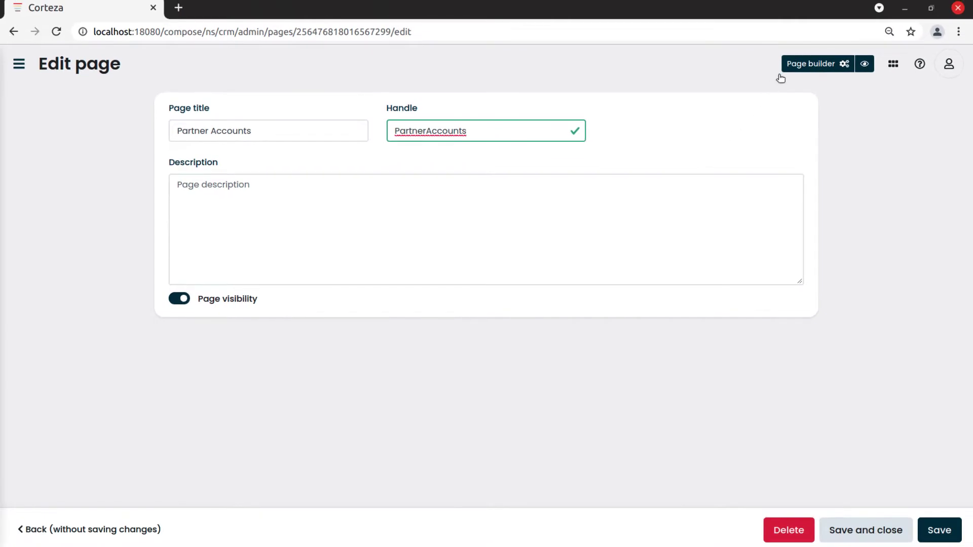
In the page builder, add a Record list block titled 'Partner Accounts'.
left_click(790, 63)
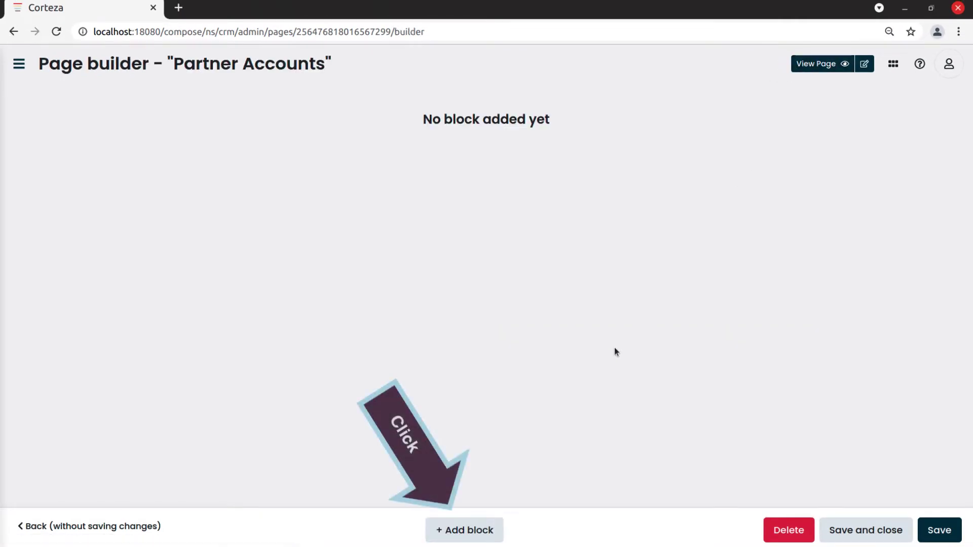
left_click(473, 531)
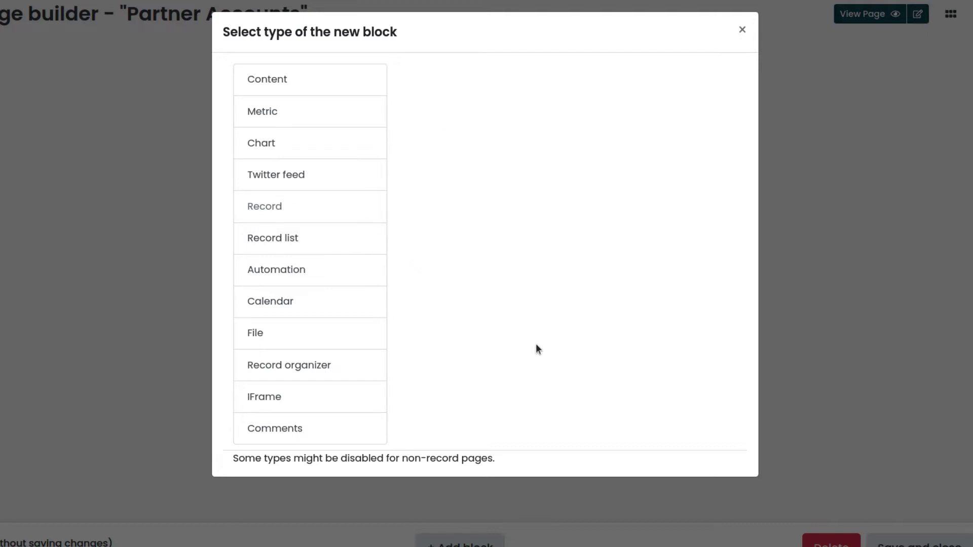
left_click(366, 245)
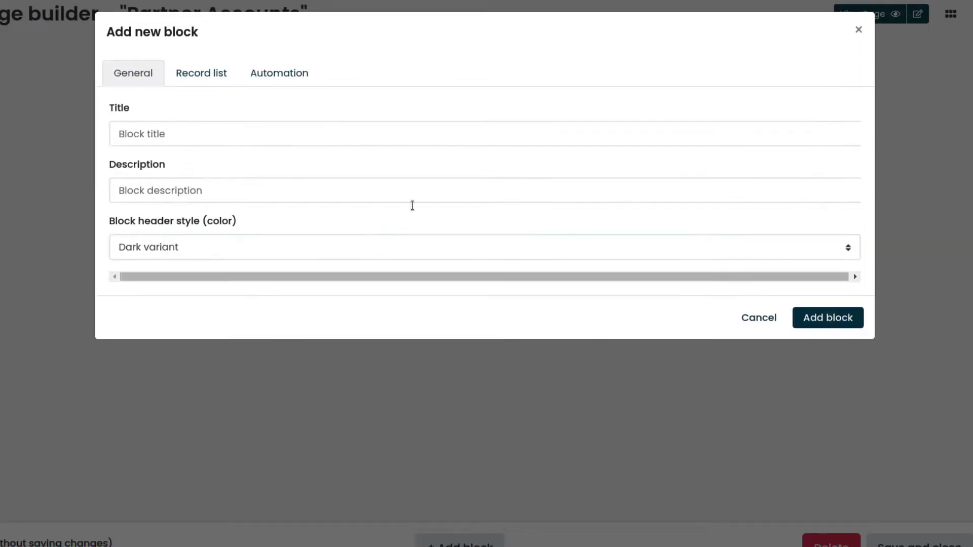
left_click(472, 135)
type("Partner Accounts")
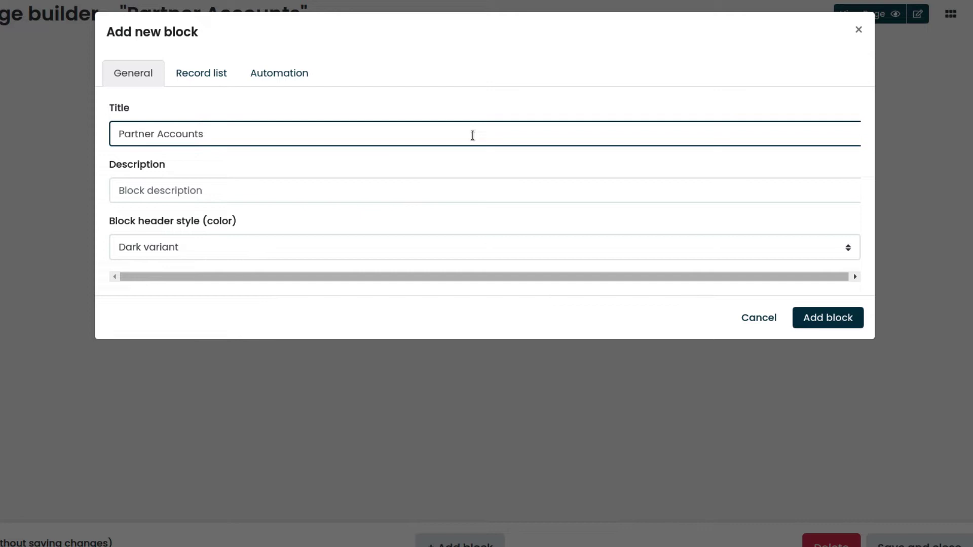
Use the Partner Account module for the list and add Account Name, Account Owner and Industry columns.
left_click(226, 75)
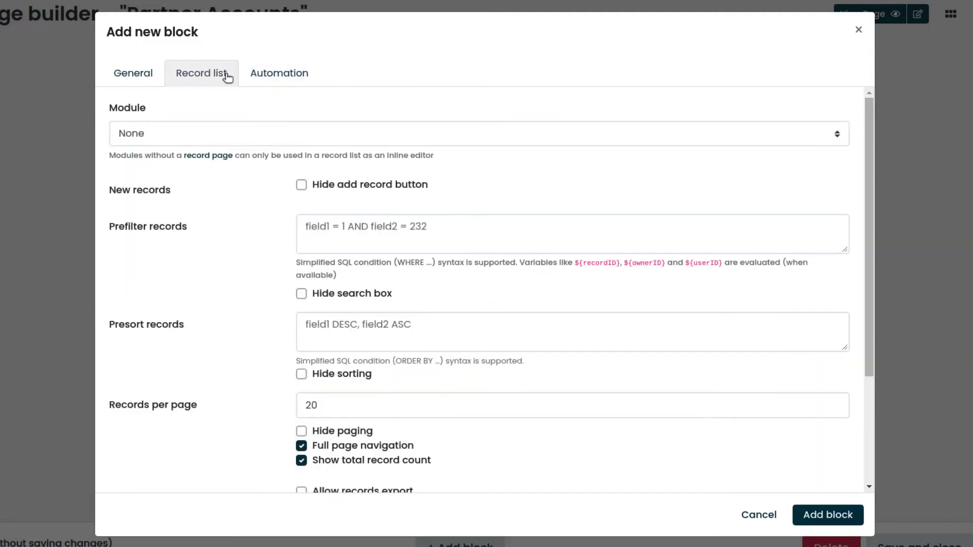
left_click(450, 133)
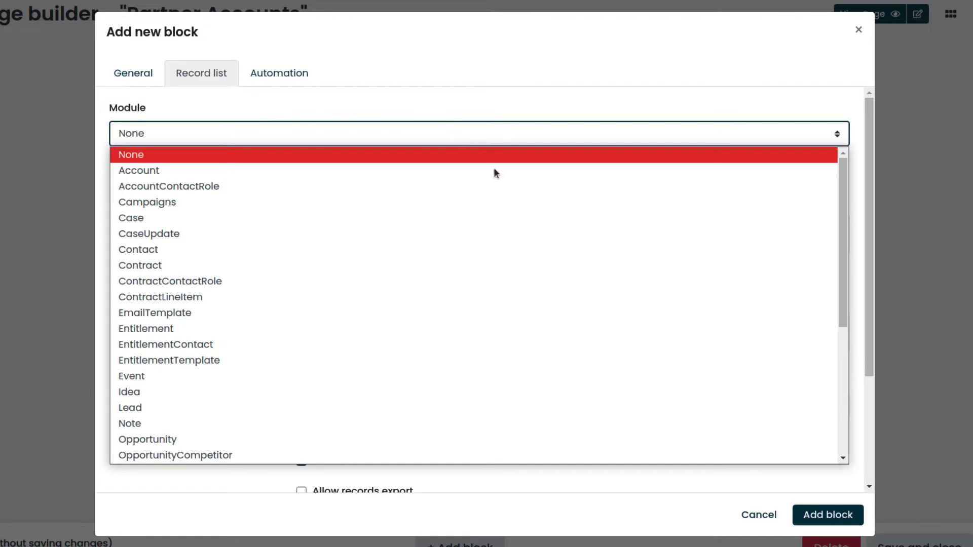
left_click_drag(846, 278, 844, 361)
left_click(815, 345)
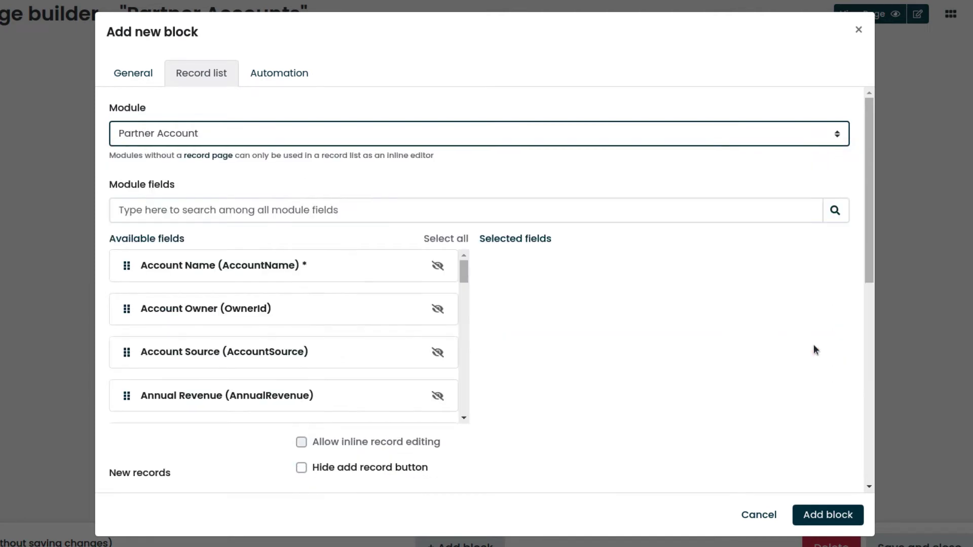
left_click(438, 266)
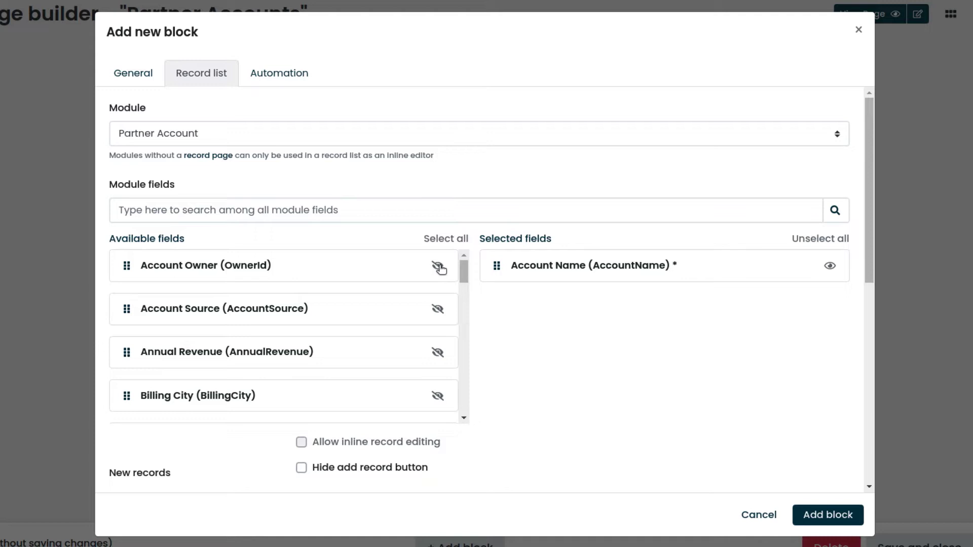
left_click(439, 267)
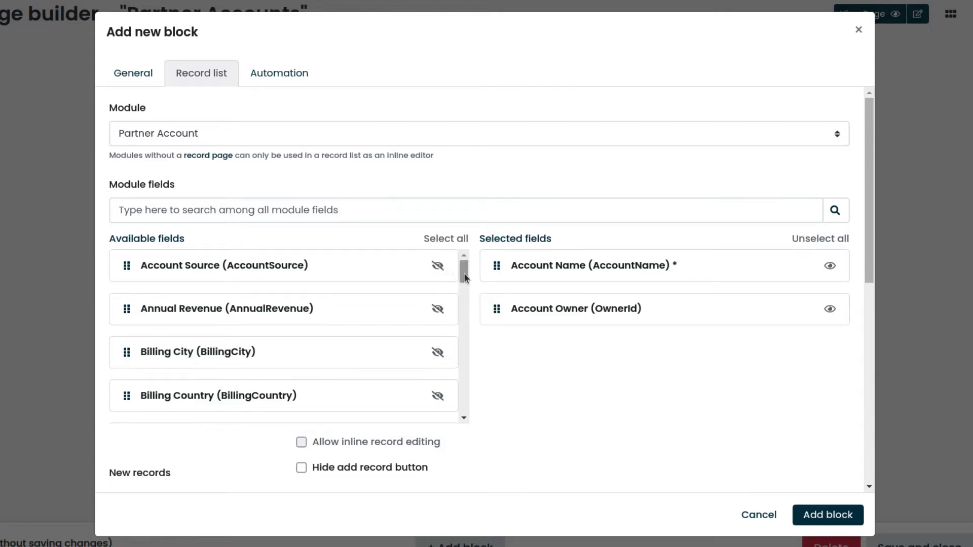
left_click_drag(463, 274, 464, 322)
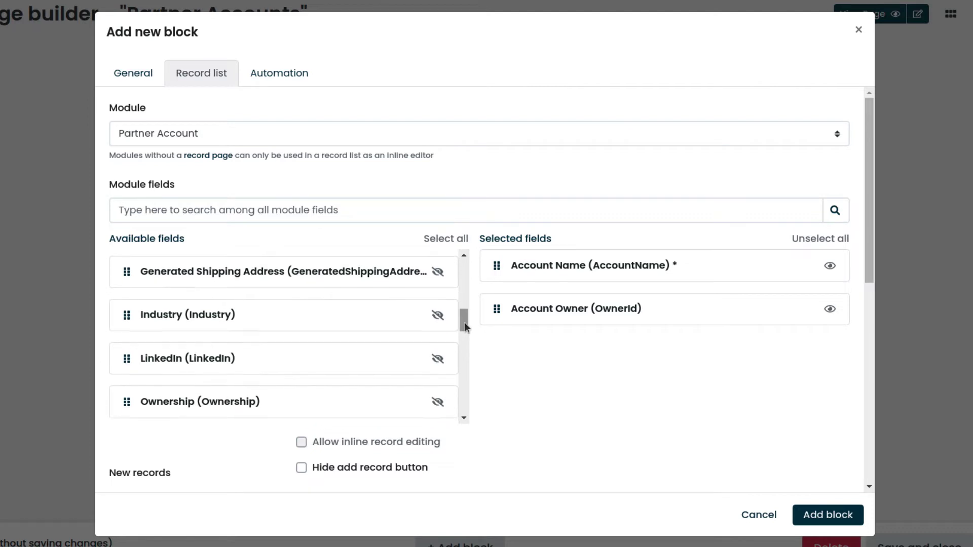
left_click(438, 315)
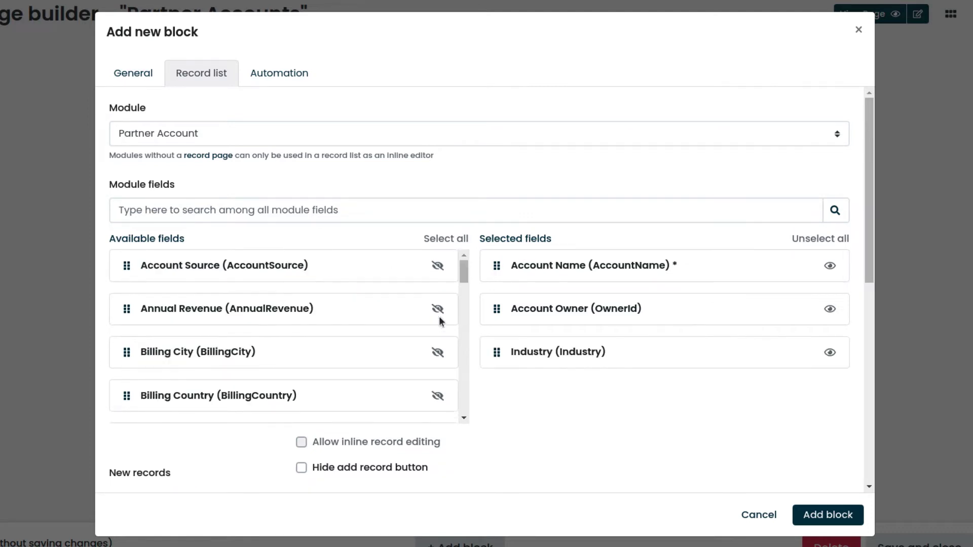
Search the fields to add Type and Created at as columns, then clear the search.
left_click(471, 212)
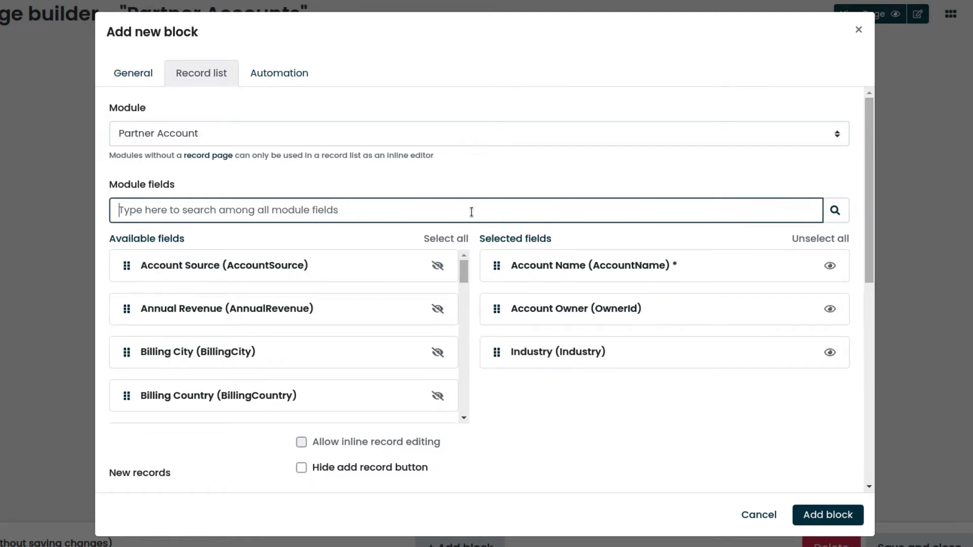
type("ty")
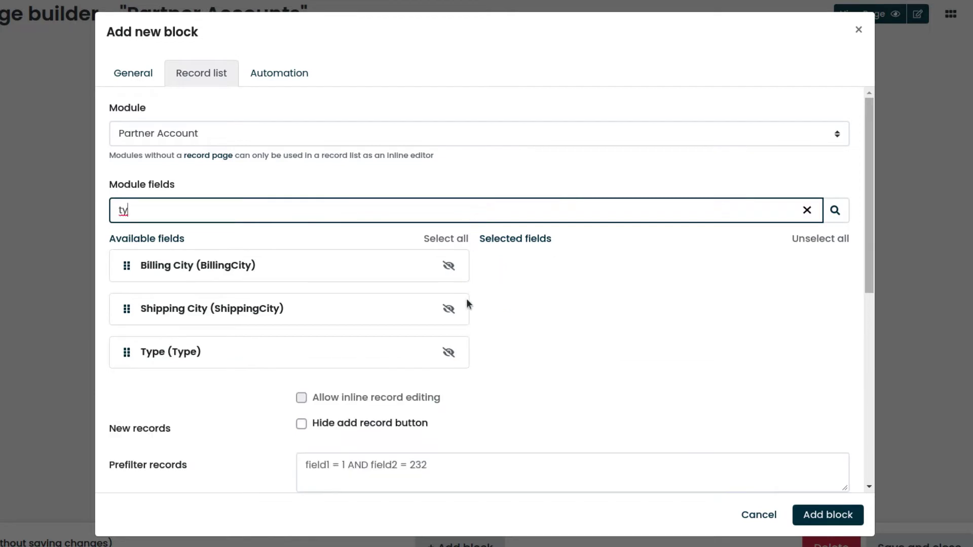
left_click(449, 354)
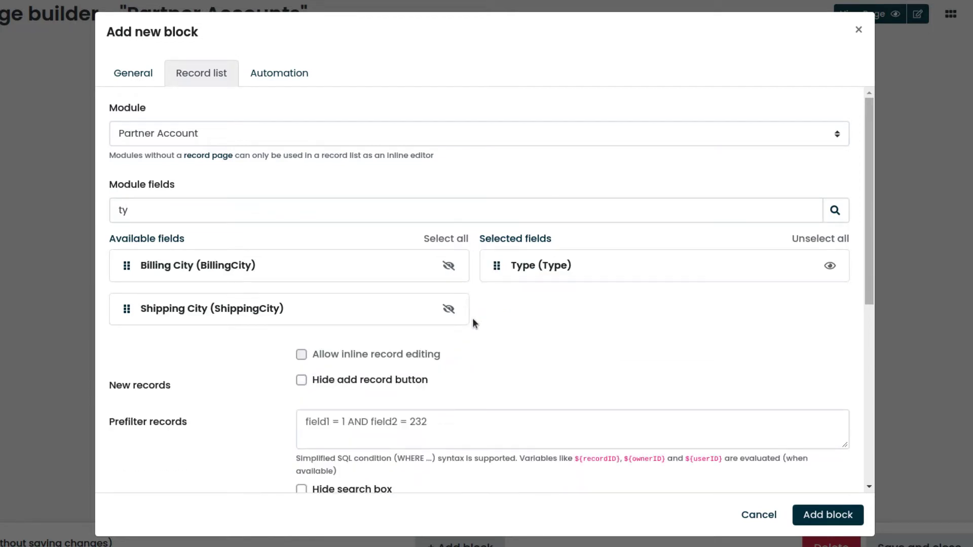
left_click(470, 218)
key("BackSpace")
key("BackSpace")
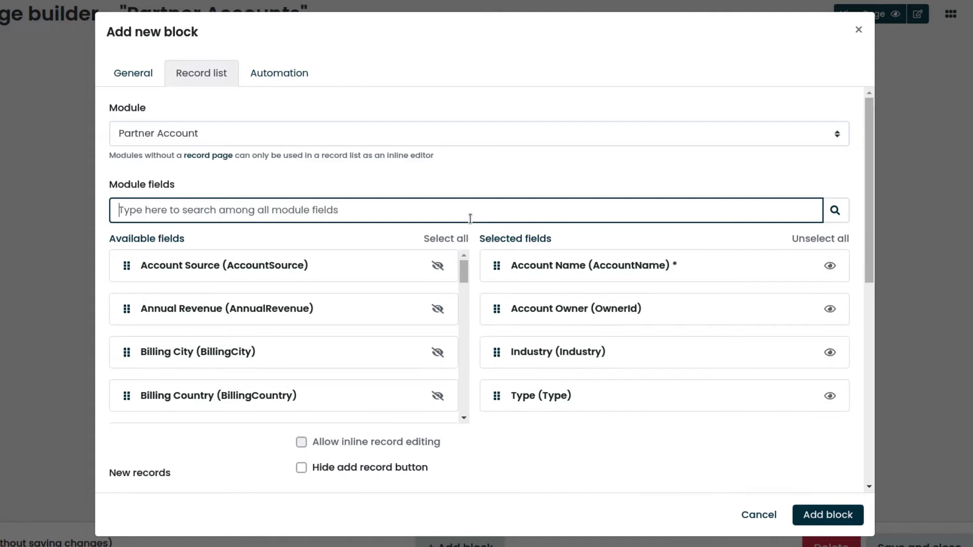
type("cr")
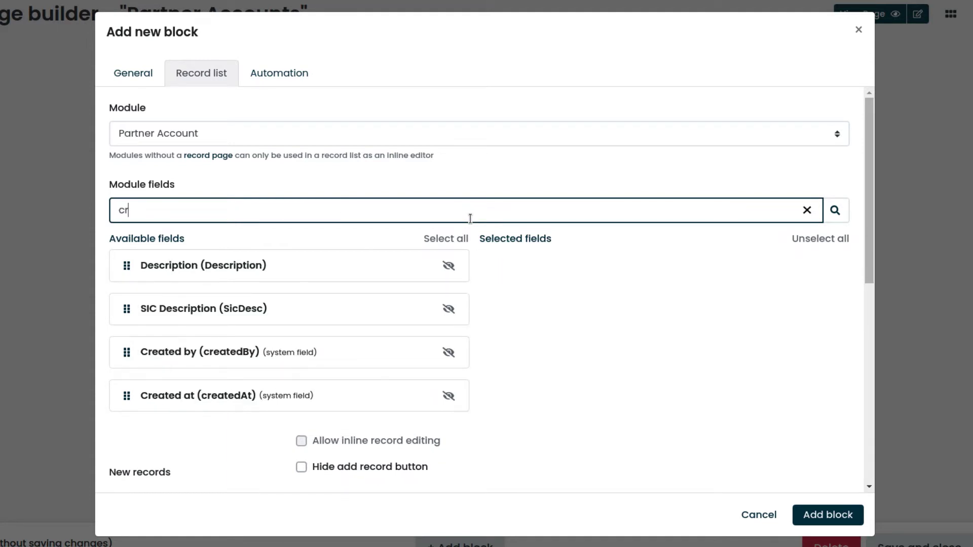
type("e")
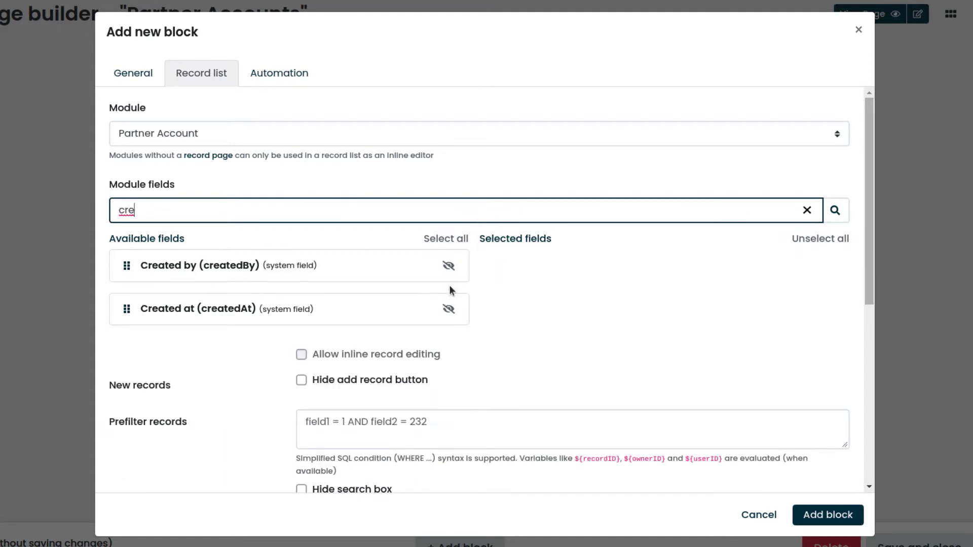
left_click(449, 310)
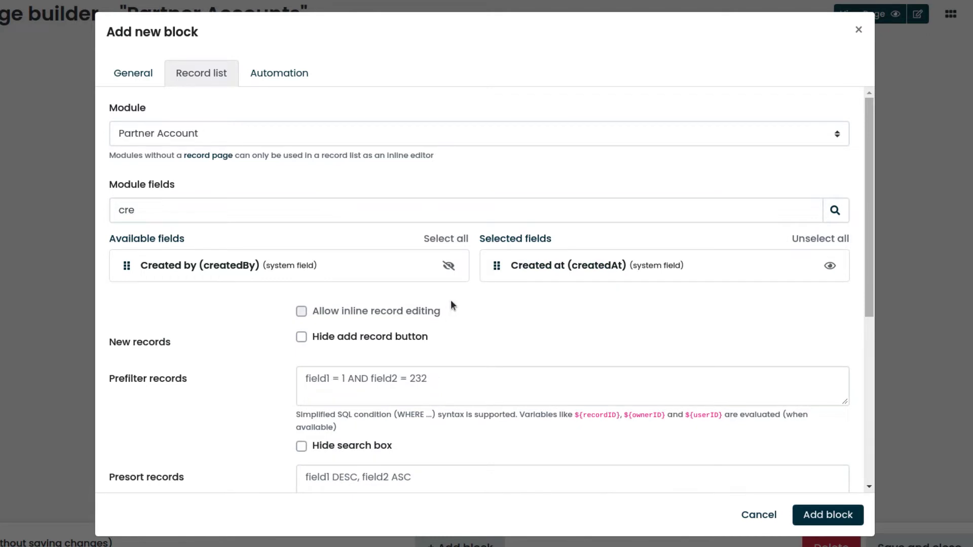
left_click(487, 213)
key("BackSpace")
key("BackSpace")
key("BackSpace")
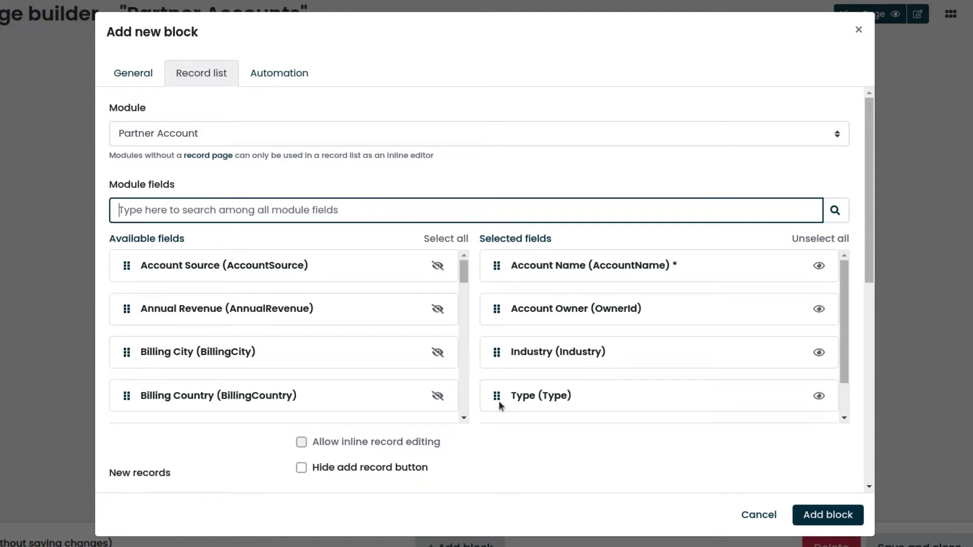
Move Type and Industry above Account Owner, presort by 'createdAt DESC', and add the block.
left_click_drag(499, 400, 499, 312)
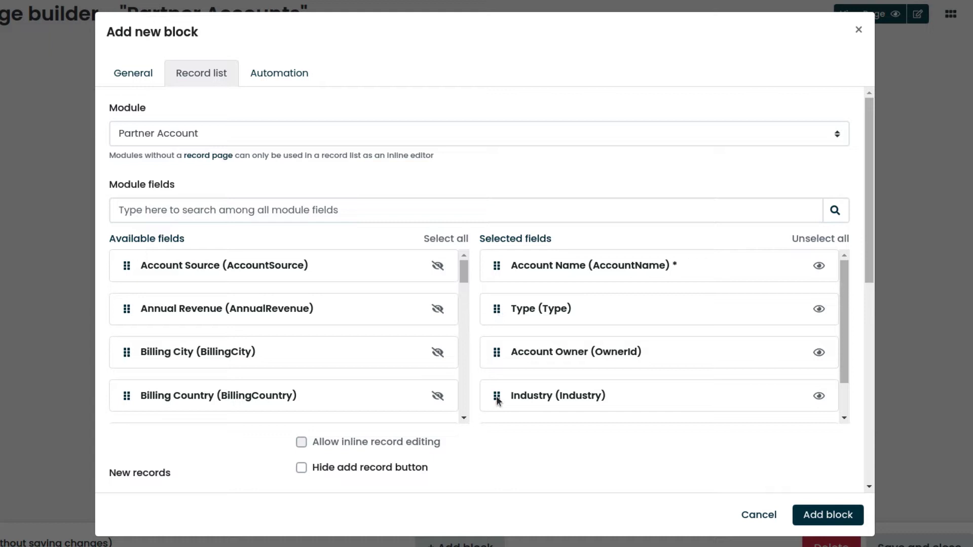
left_click_drag(497, 397, 497, 354)
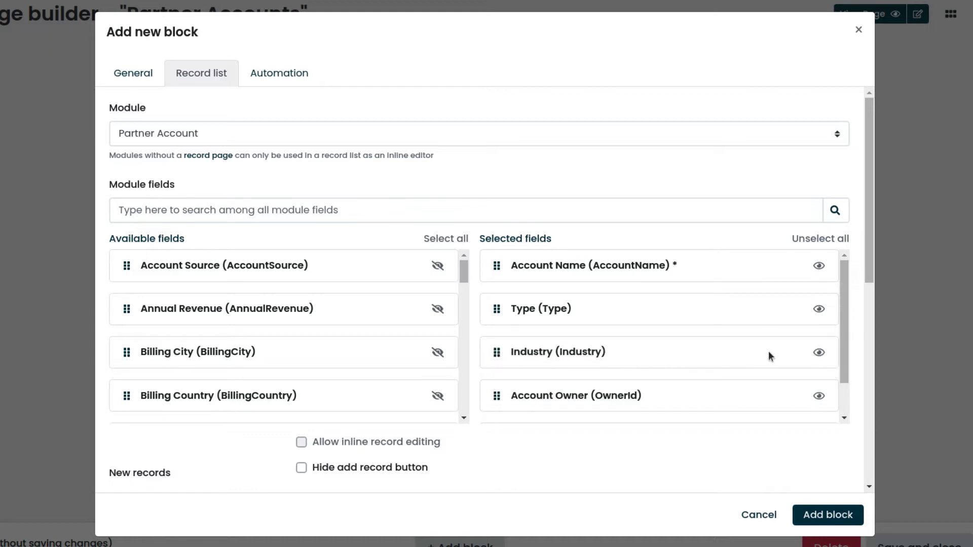
left_click_drag(841, 358, 840, 393)
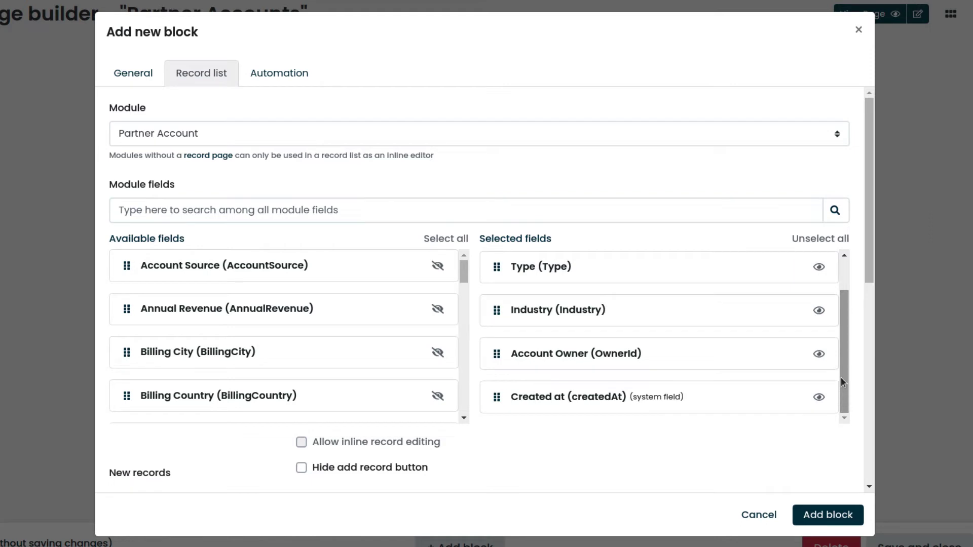
left_click_drag(868, 274, 871, 447)
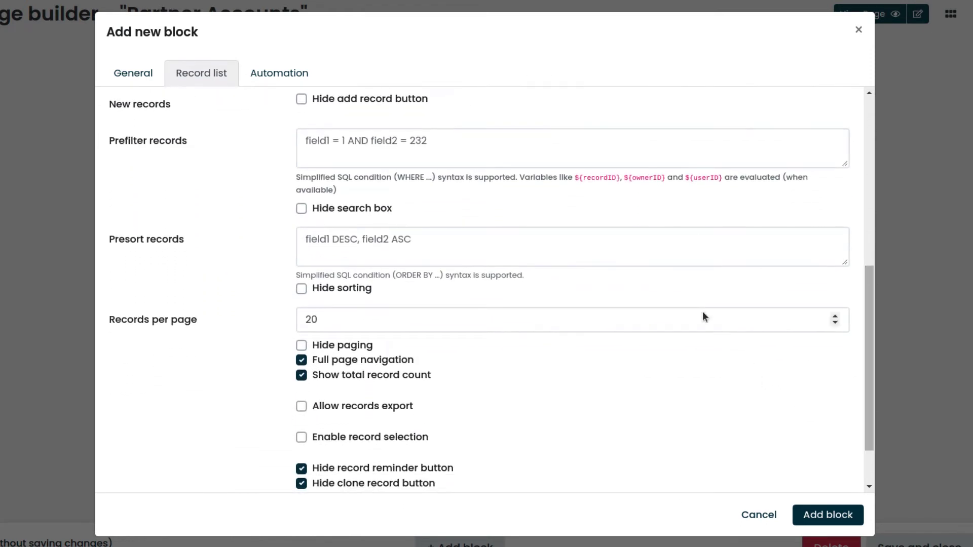
left_click(671, 237)
type("createdAt D")
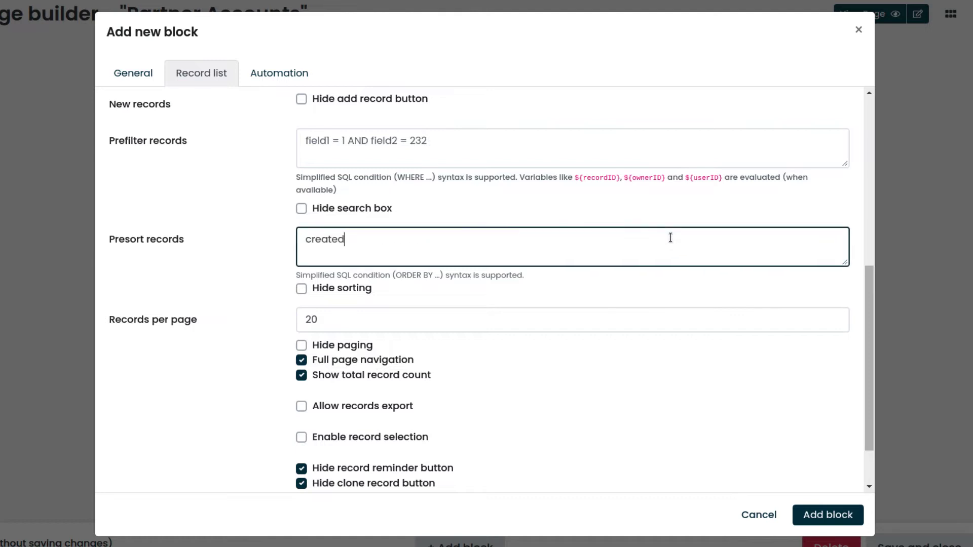
type("ESC")
left_click(813, 515)
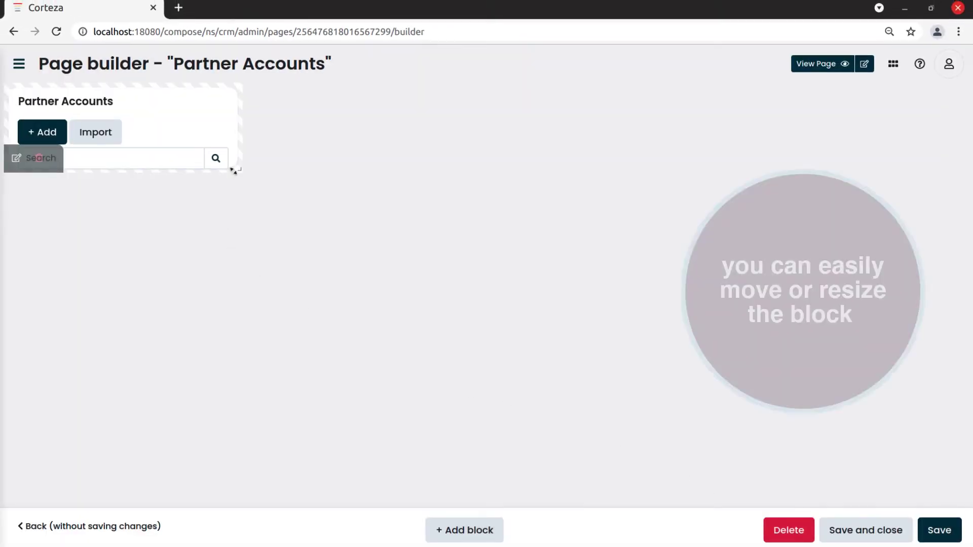
Resize the Partner Accounts record list block to cover most of the page.
left_click_drag(234, 169, 621, 514)
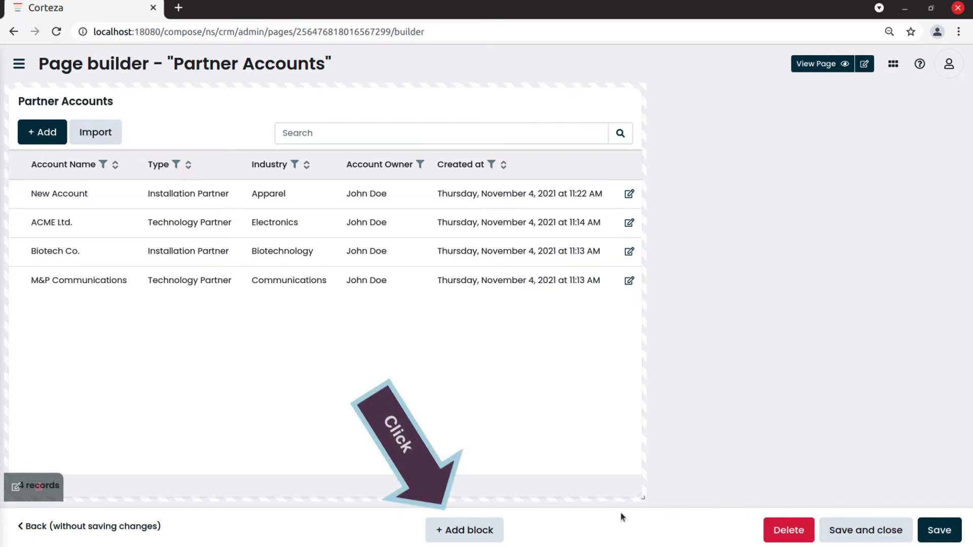
Set up a Chart block titled 'Partner Accounts by Type' using the Partner Accounts by Type chart.
left_click(493, 530)
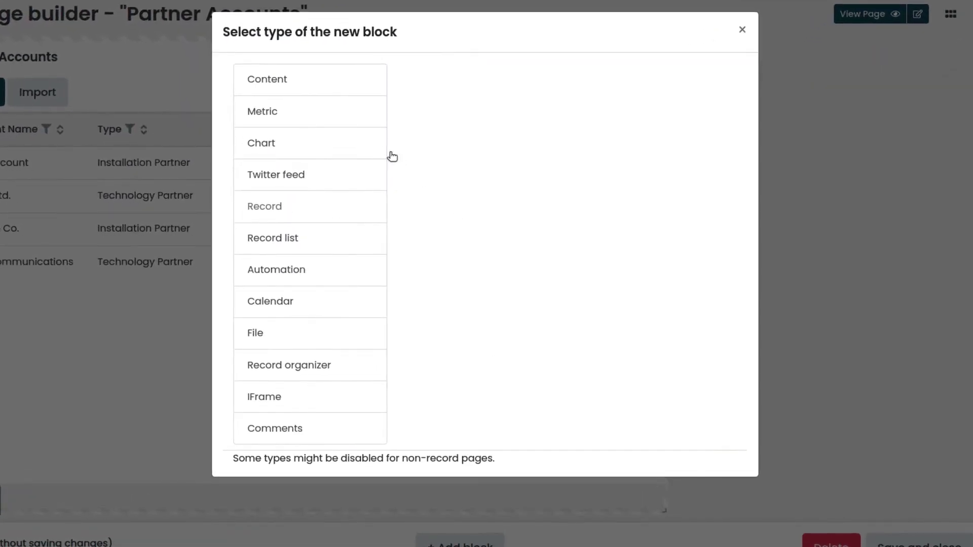
left_click(385, 171)
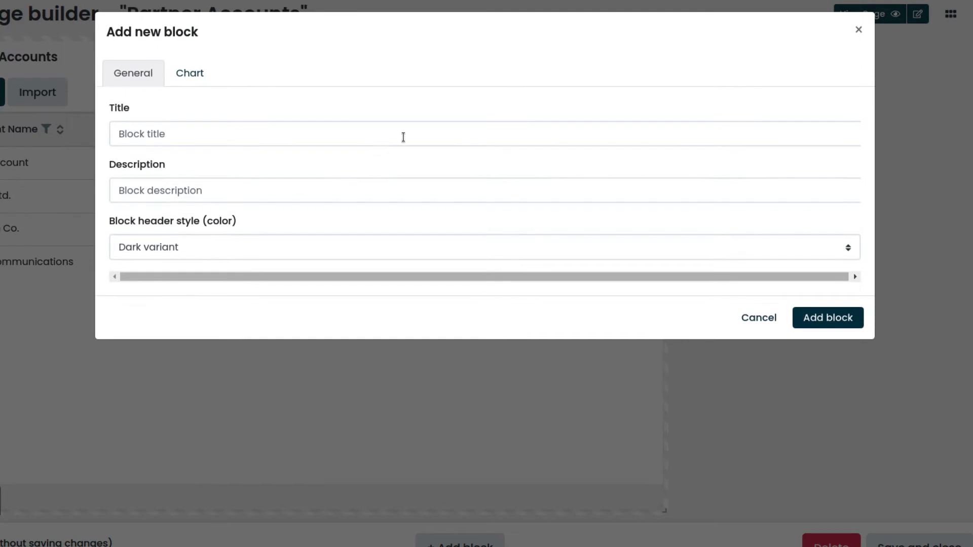
left_click(443, 134)
type("Partn")
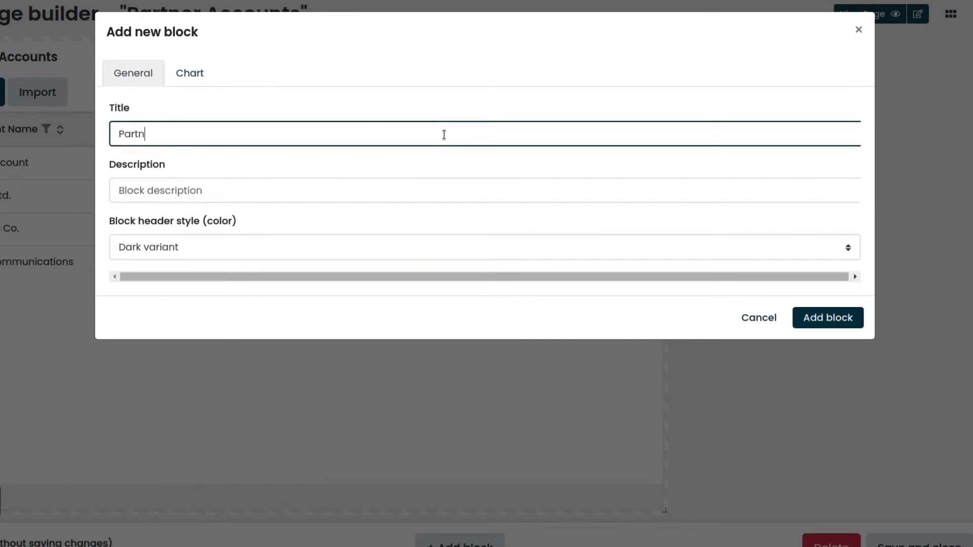
type("er Accounts by Type")
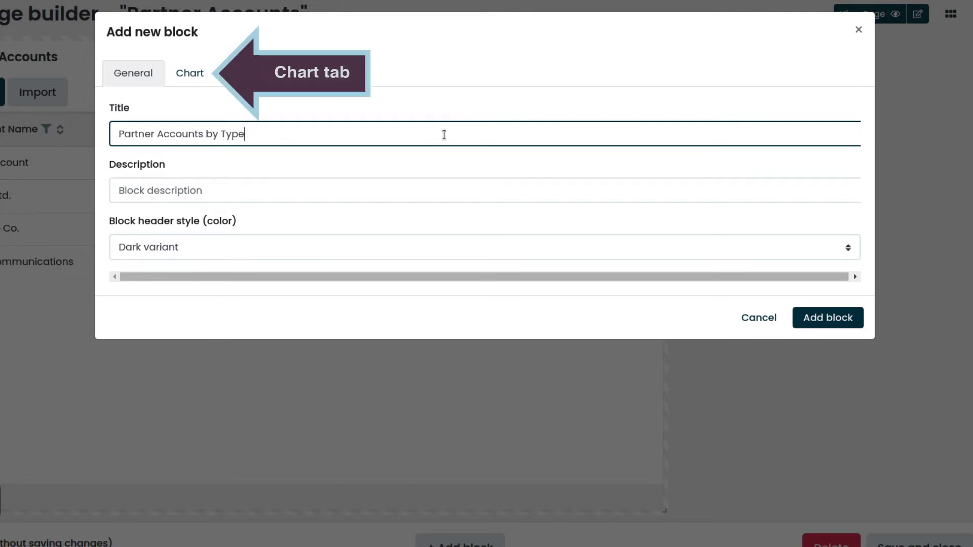
left_click(193, 74)
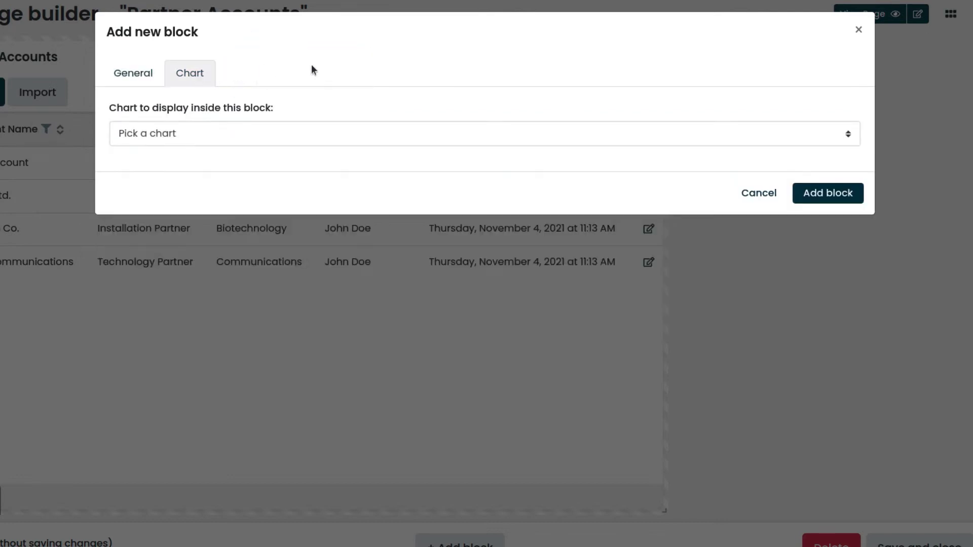
left_click(613, 135)
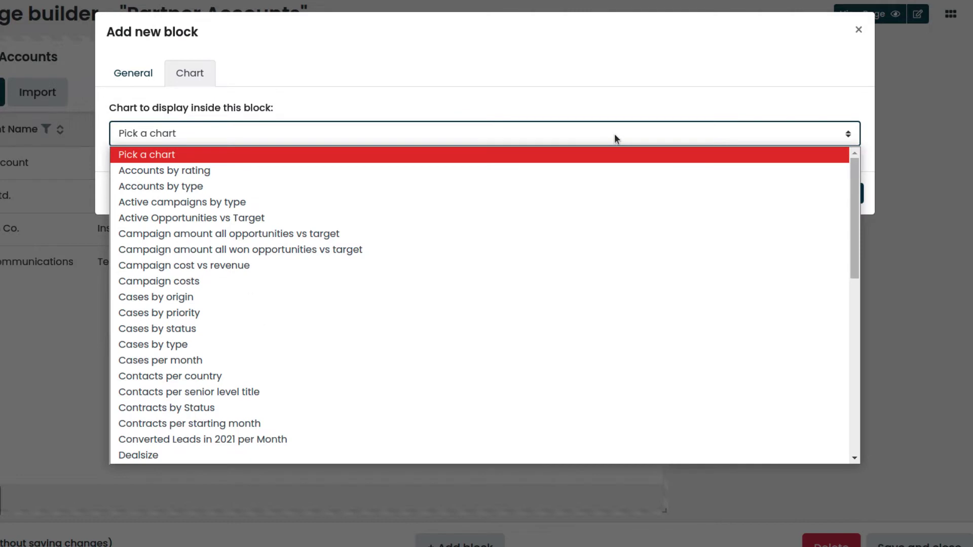
left_click_drag(853, 239, 853, 336)
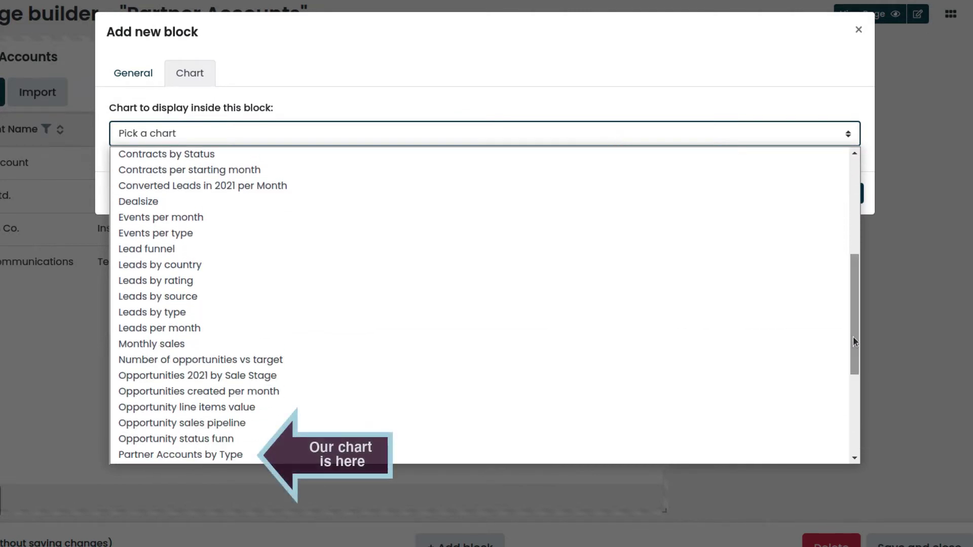
left_click(828, 457)
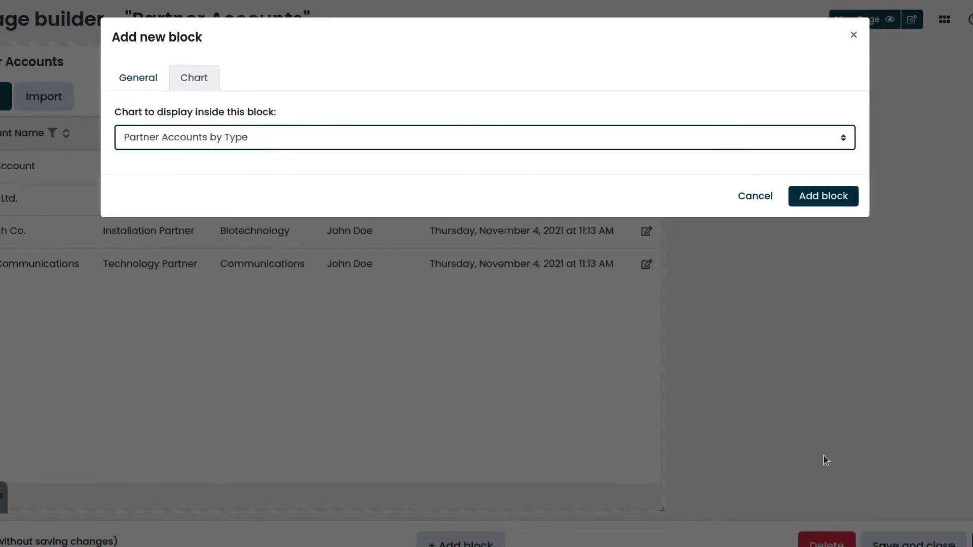
Add the chart block, move it beside the accounts table, and stretch it to full height.
left_click(819, 197)
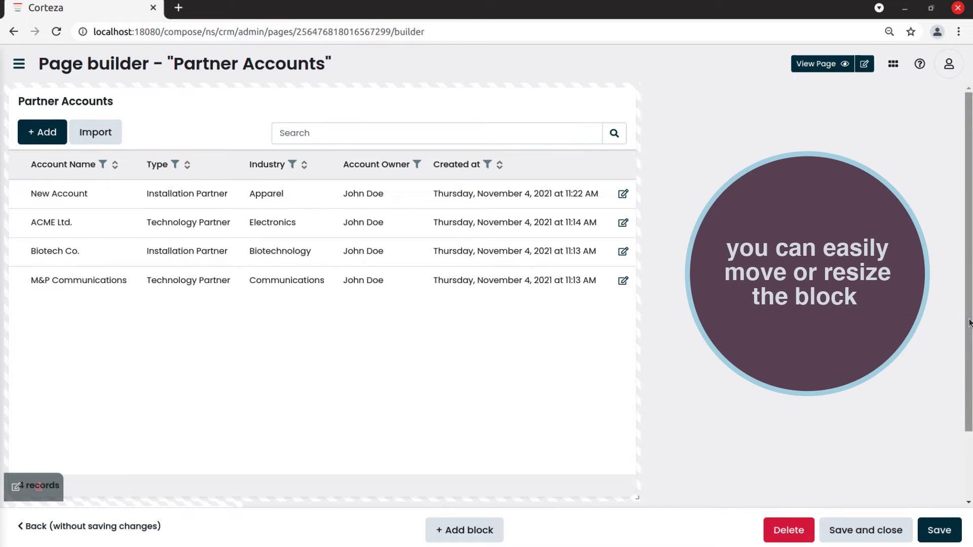
left_click_drag(968, 321, 963, 405)
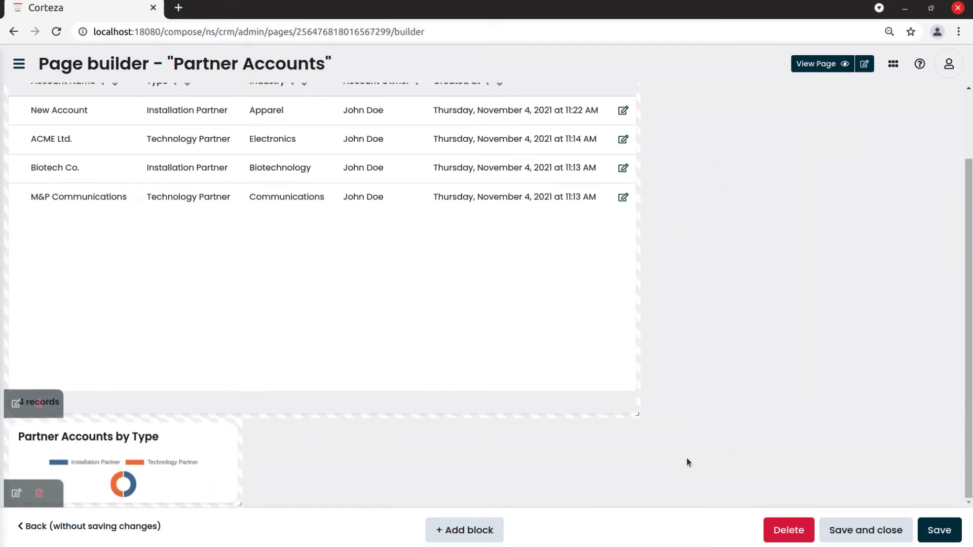
left_click_drag(226, 465, 862, 128)
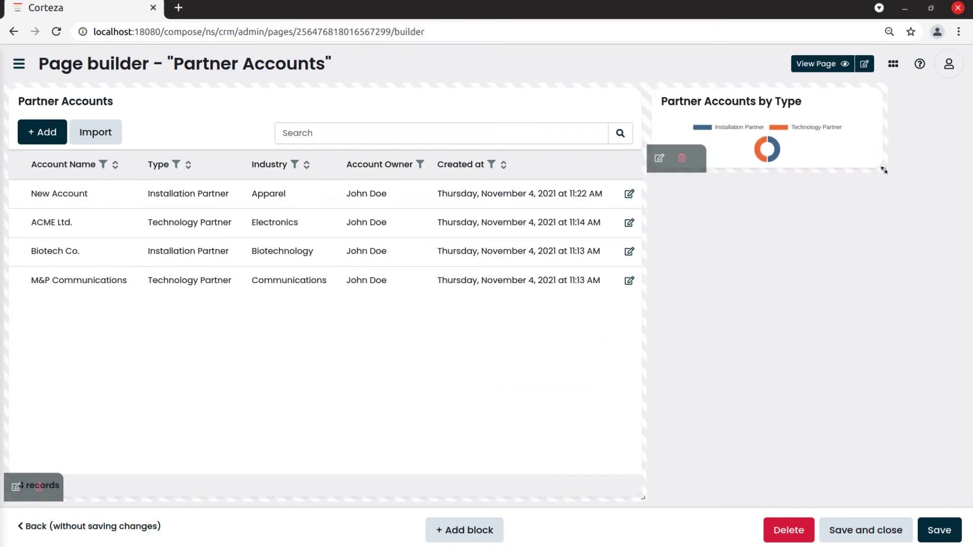
left_click_drag(880, 168, 962, 506)
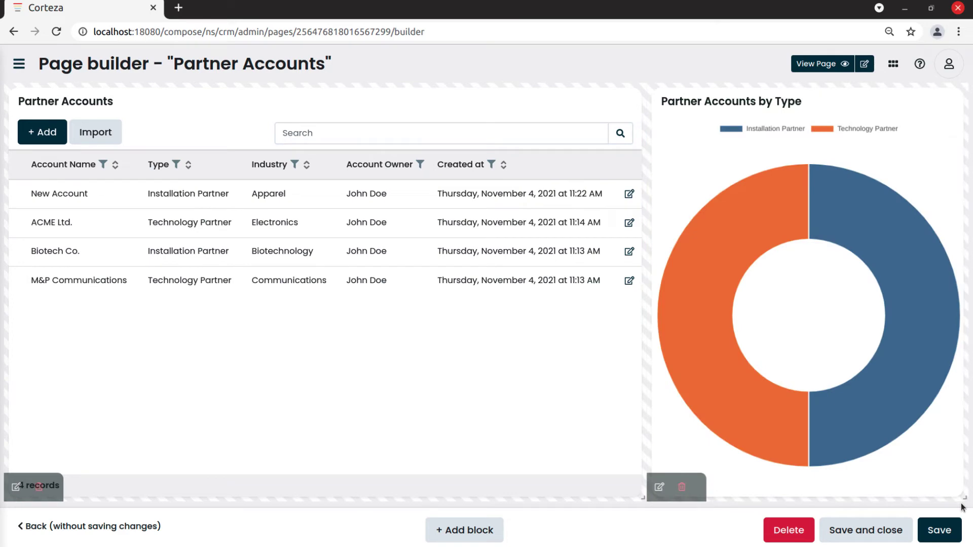
Save the page and nest the Partner Account and Partner Opportunity record pages under Partner Accounts.
left_click(877, 533)
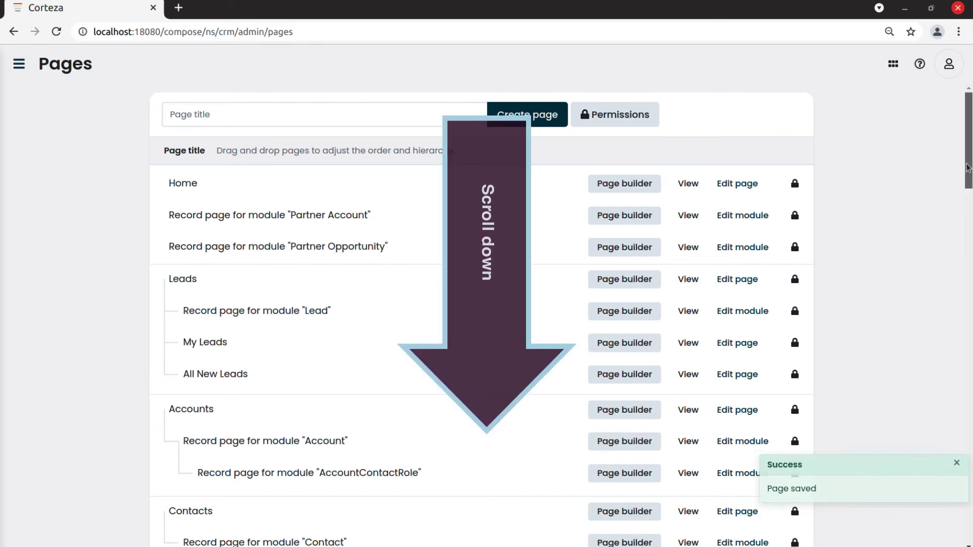
left_click_drag(968, 167, 966, 535)
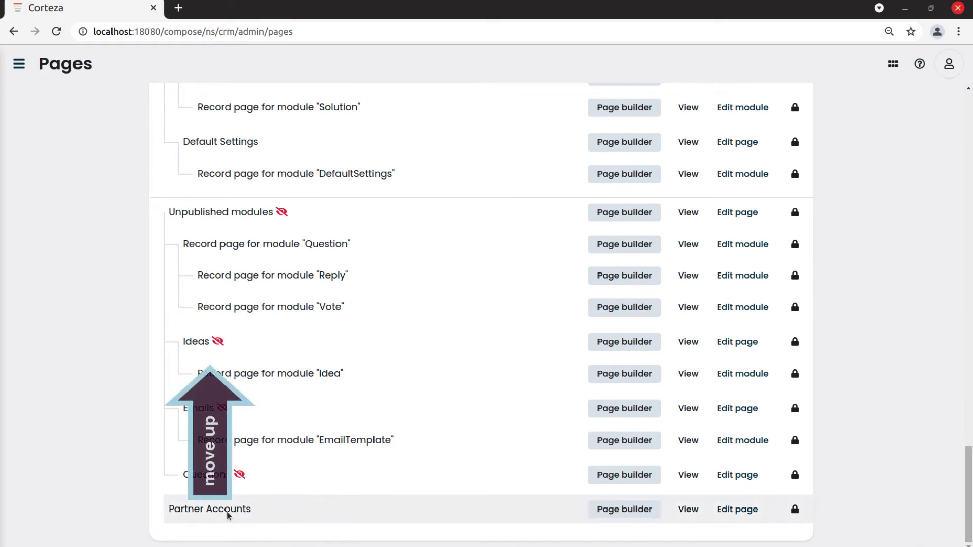
left_click_drag(227, 515, 169, 375)
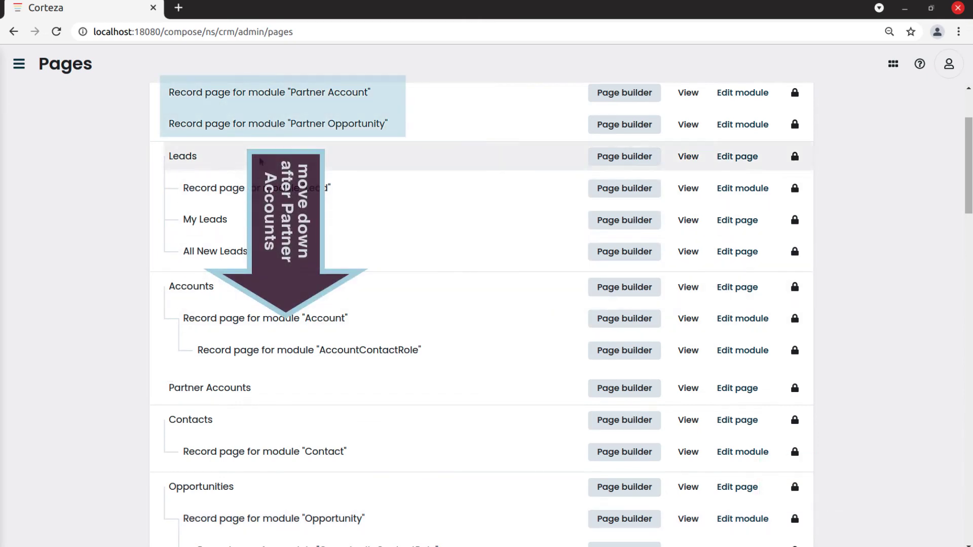
left_click_drag(274, 94, 236, 396)
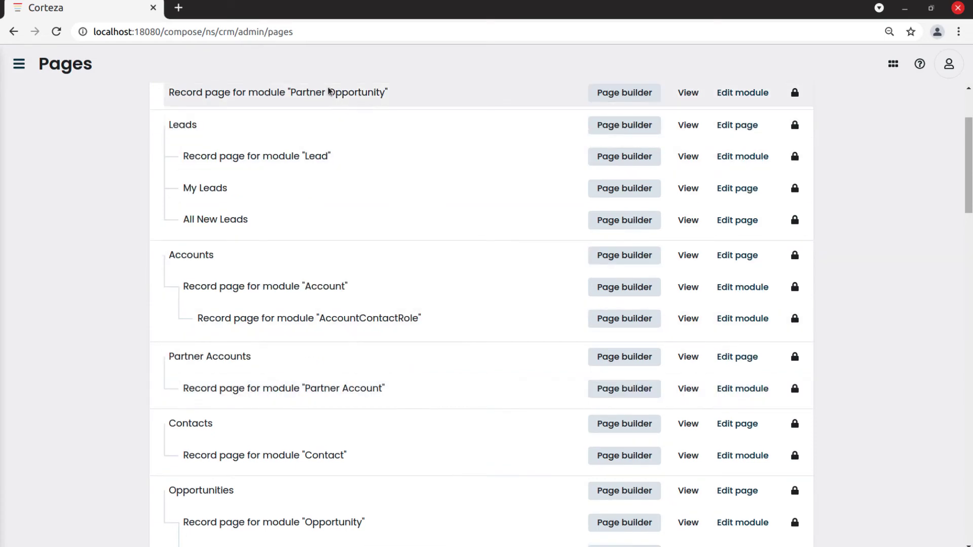
left_click_drag(328, 92, 321, 384)
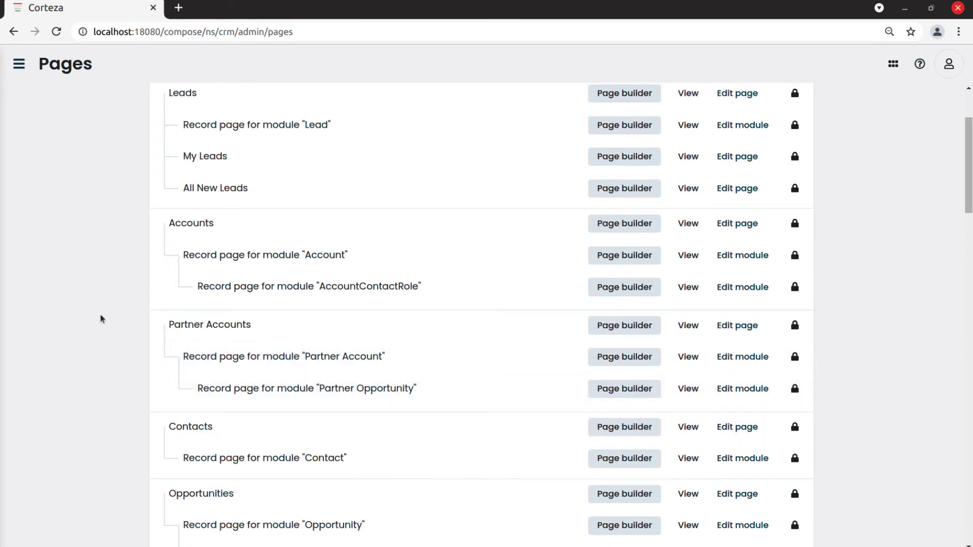
Switch to the public pages and open Partner Accounts from the sidebar.
left_click(19, 63)
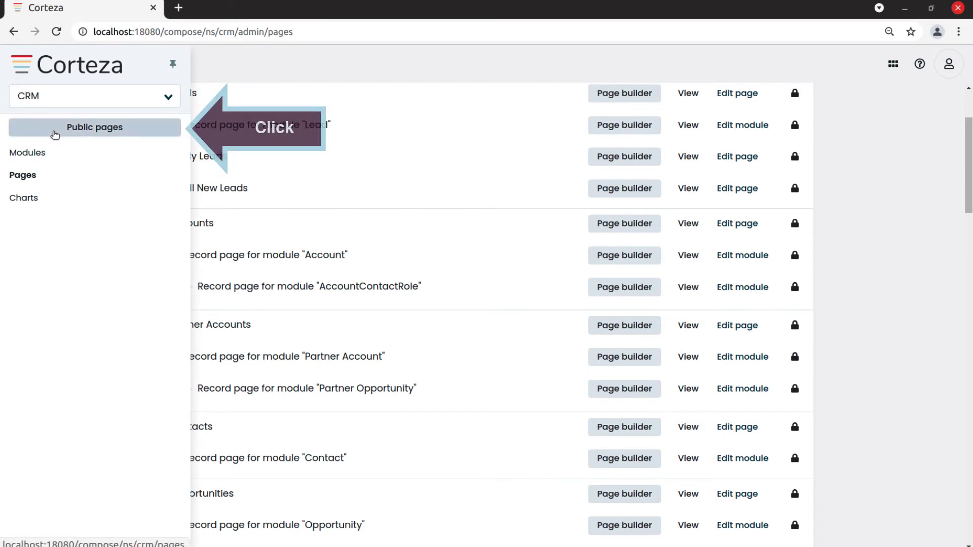
left_click(54, 133)
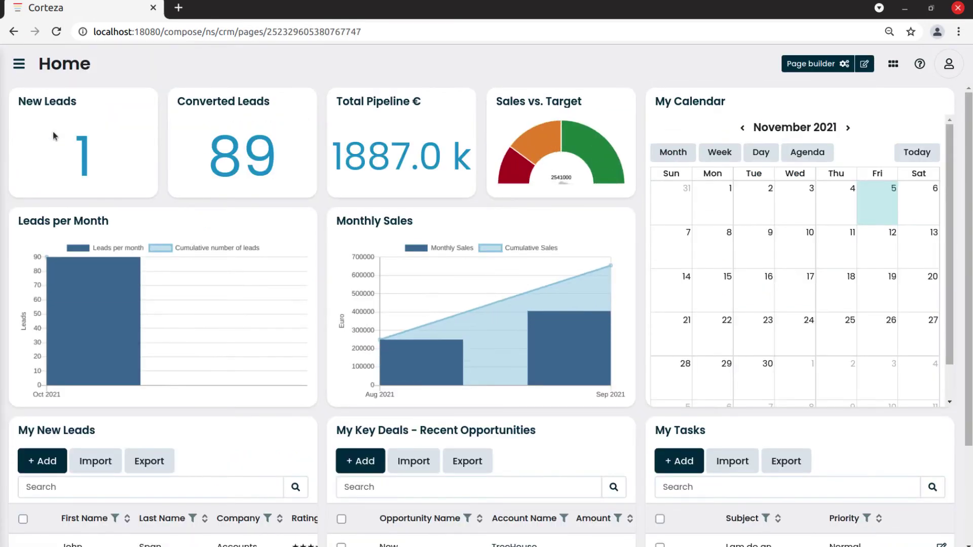
left_click(18, 66)
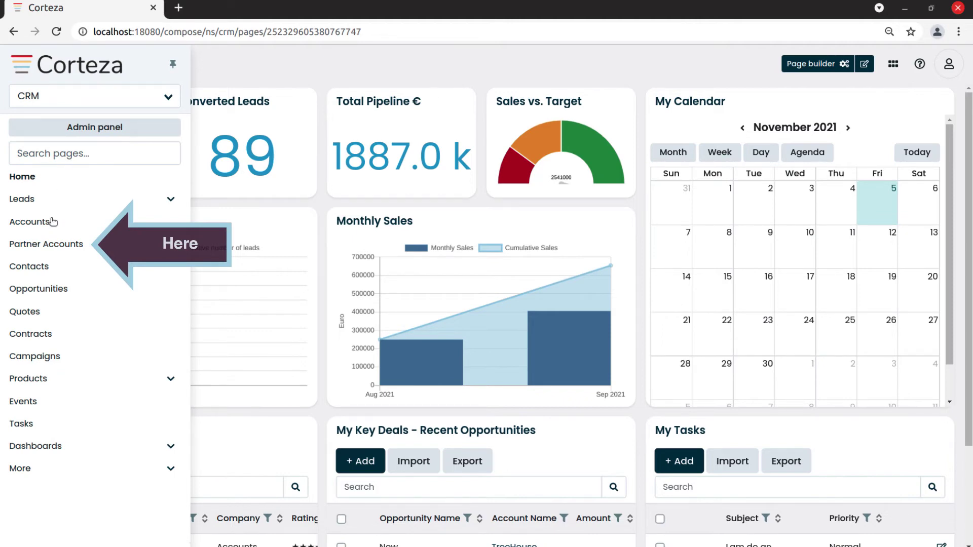
left_click(53, 247)
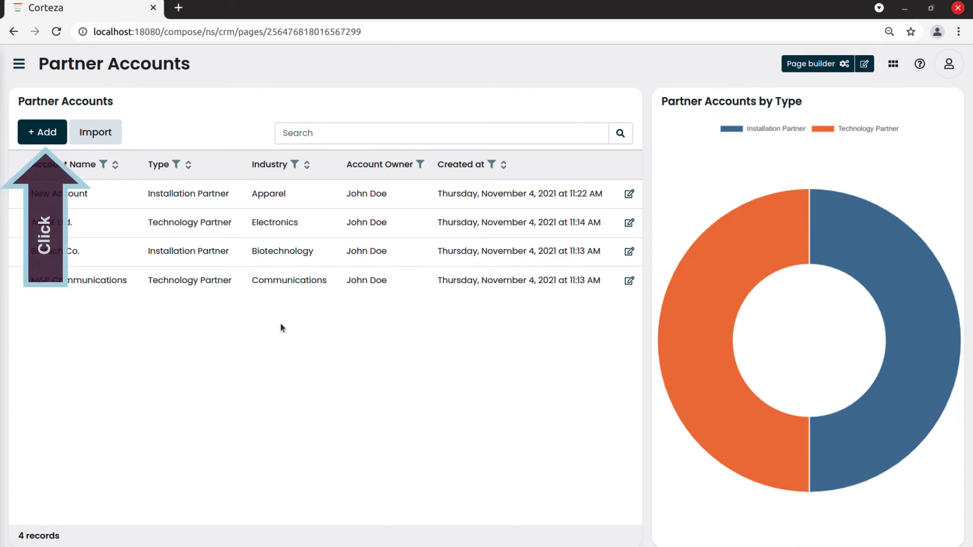
Create partner account 'SuperTech Co.', a Technology Partner in the Engineering industry, and save it.
left_click(34, 136)
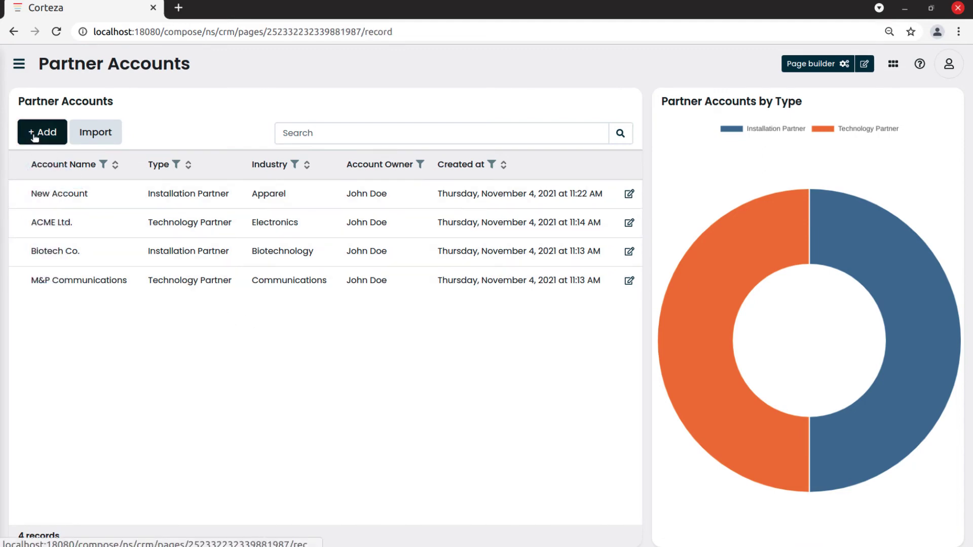
left_click(168, 158)
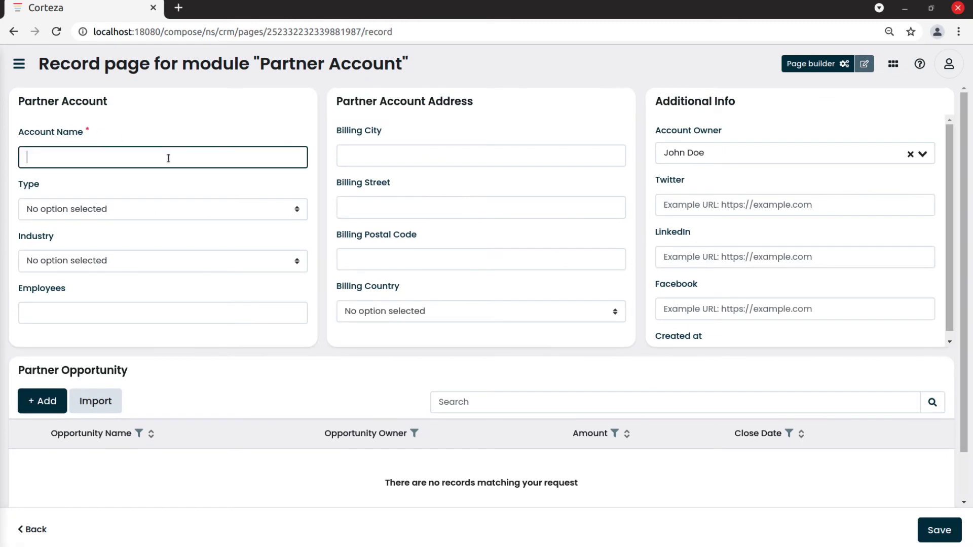
type("SuperTech Co.")
left_click(228, 261)
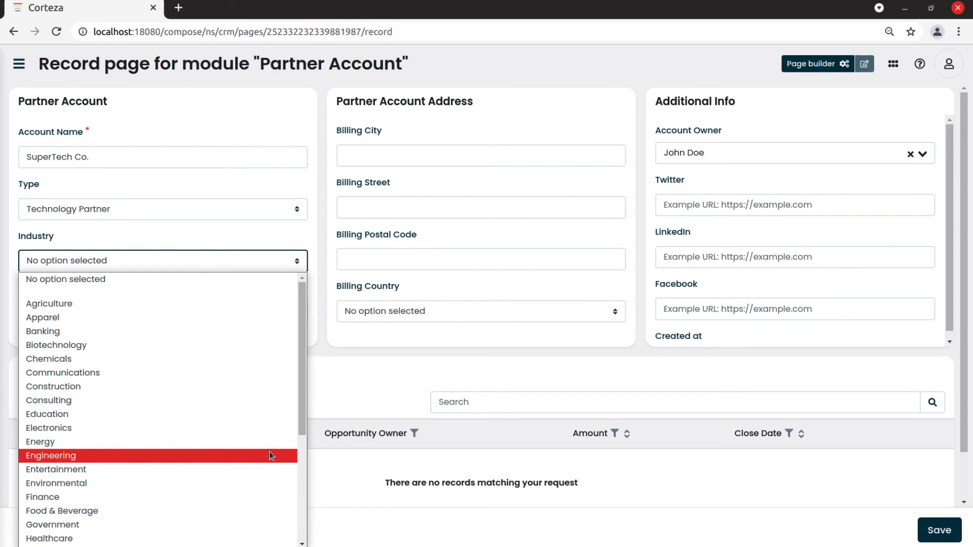
left_click(269, 455)
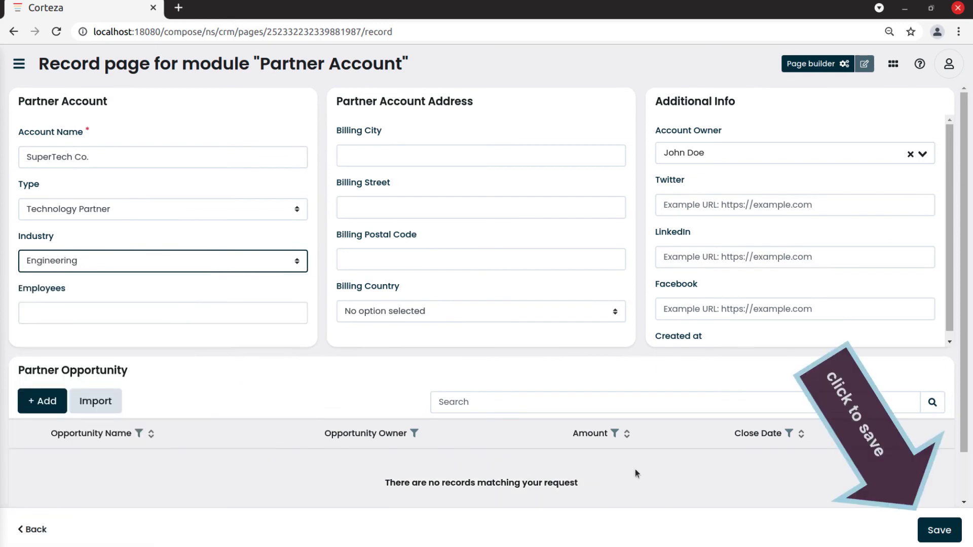
left_click(938, 529)
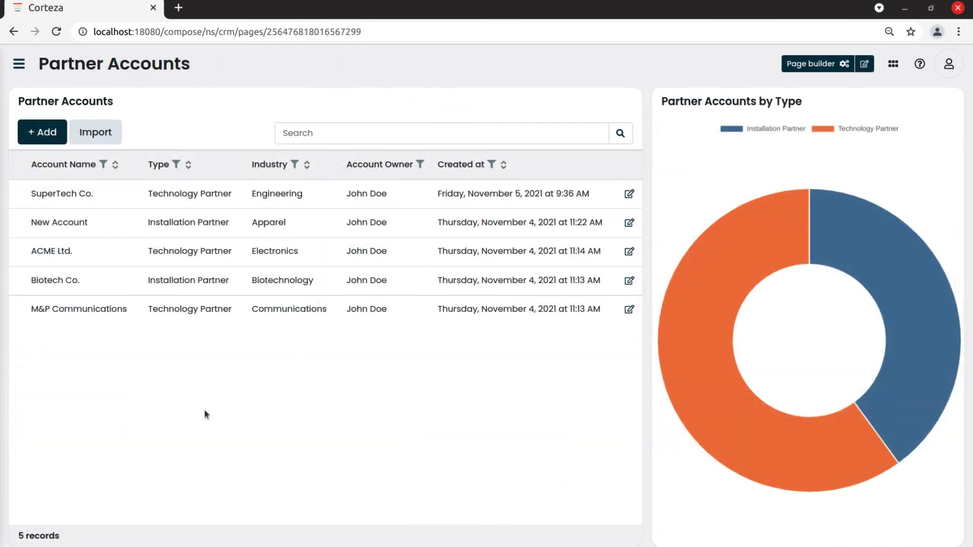
Open the Biotech Co. account, review its Crispr-Cas9 opportunity, then return to the account.
left_click(306, 282)
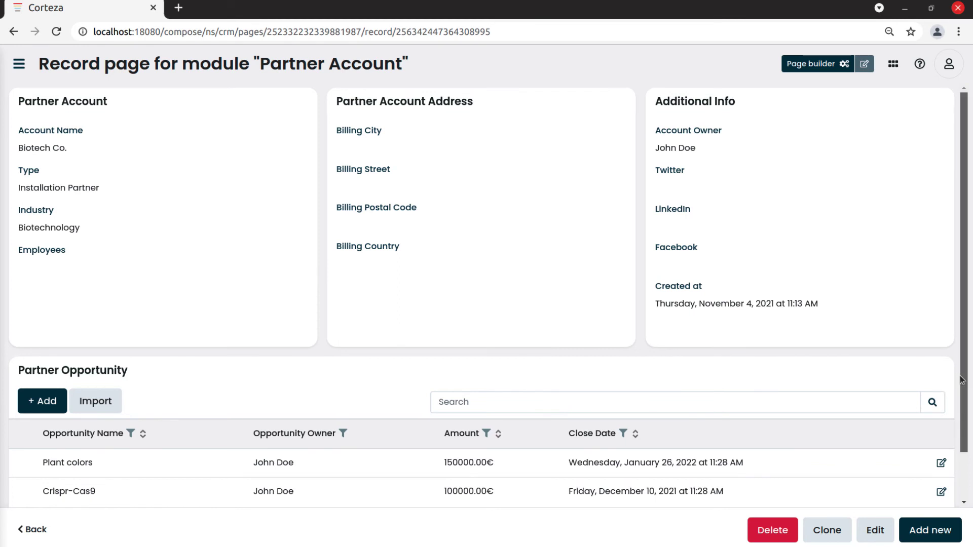
scroll(960, 452, "down", 2)
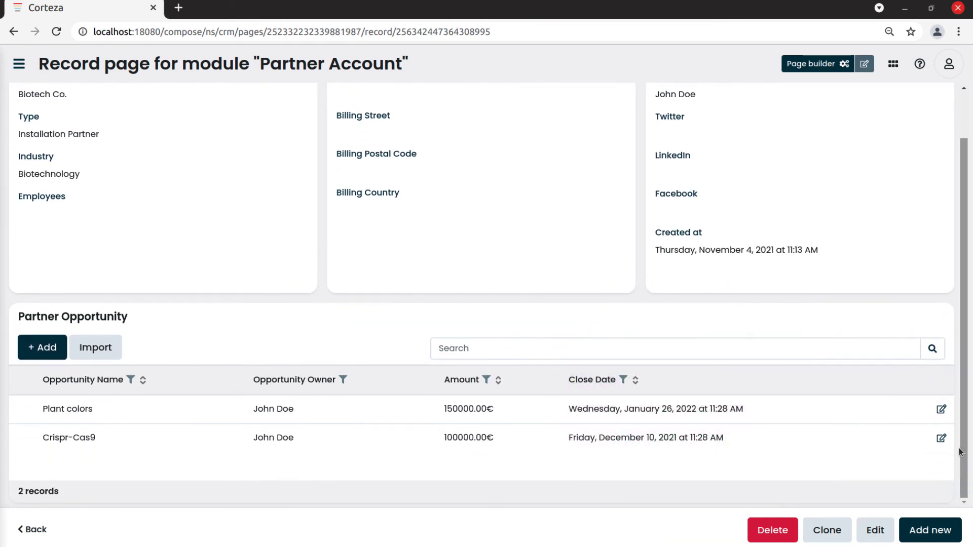
left_click(792, 445)
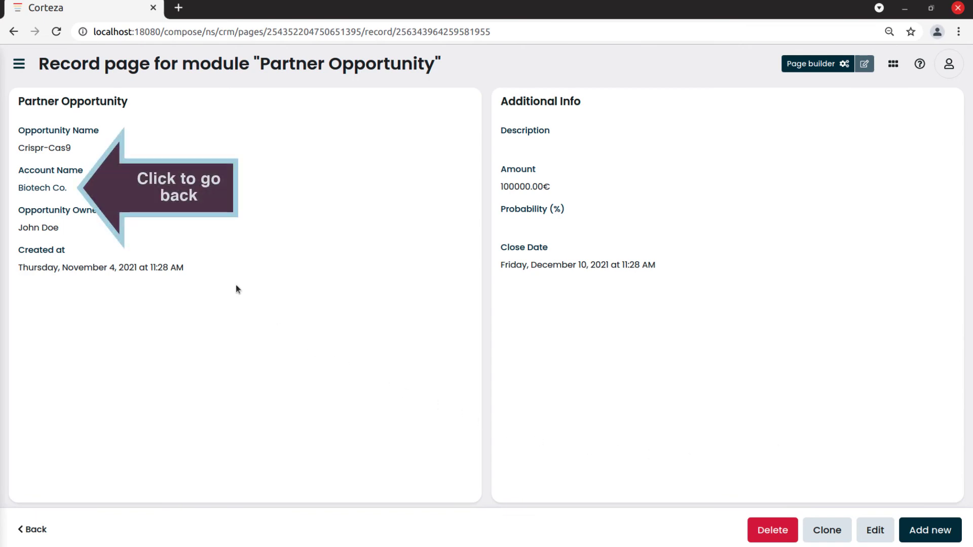
left_click(62, 190)
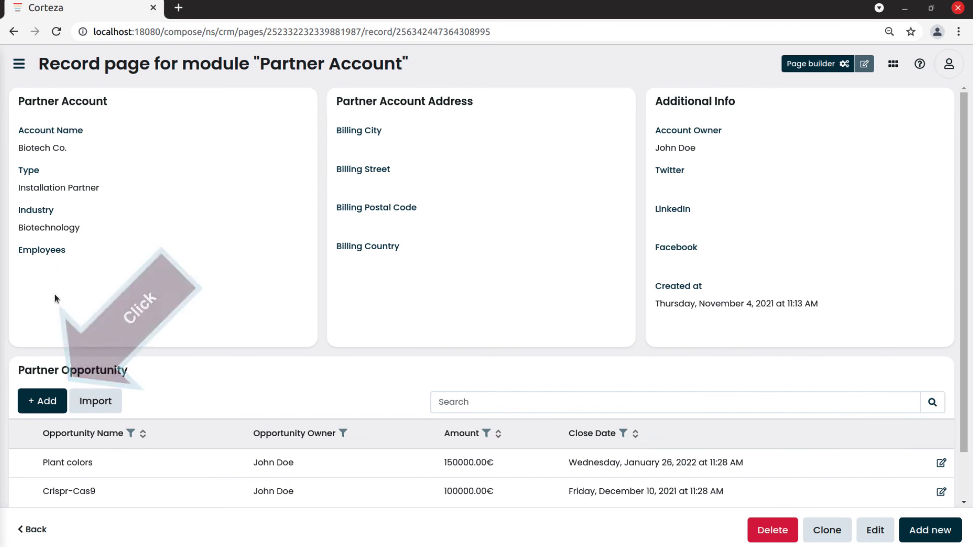
Save a Biotech Co. opportunity 'New Opportunity' (42000€, 90%, closing November 24, 2021), then return to the account.
left_click(47, 408)
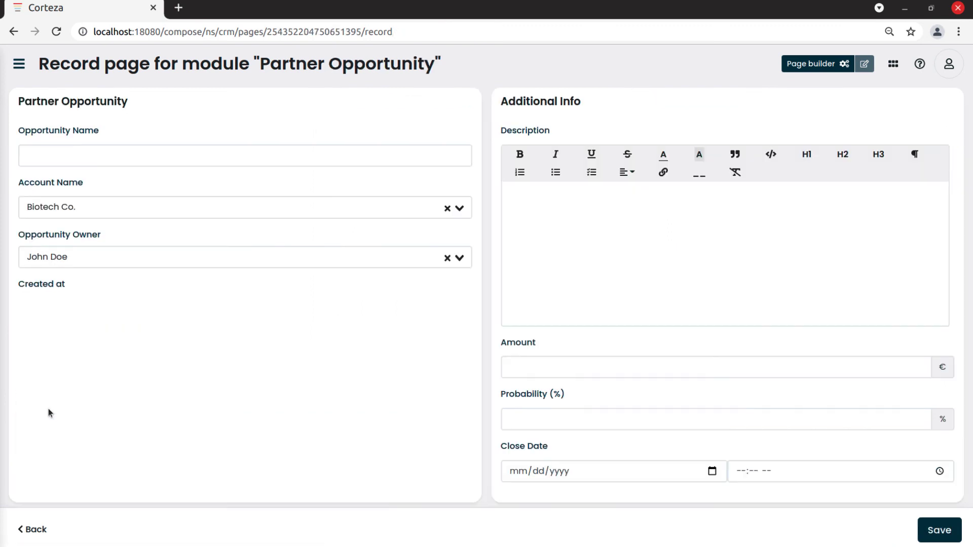
left_click(225, 158)
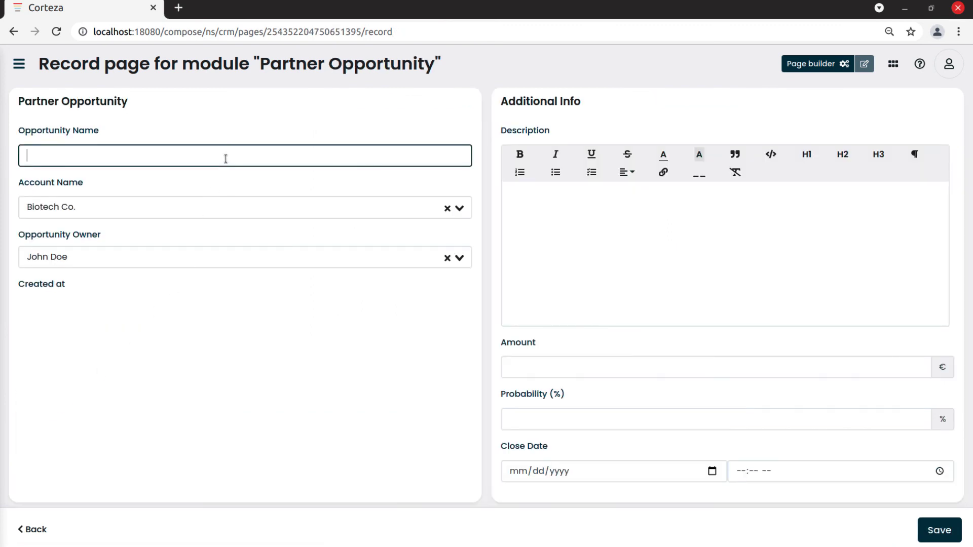
type("New Opportunity")
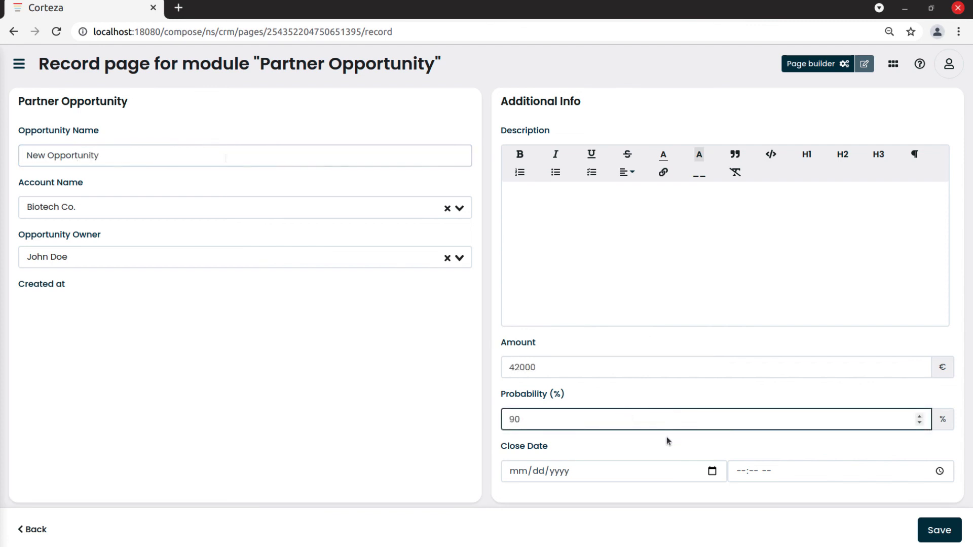
left_click(711, 472)
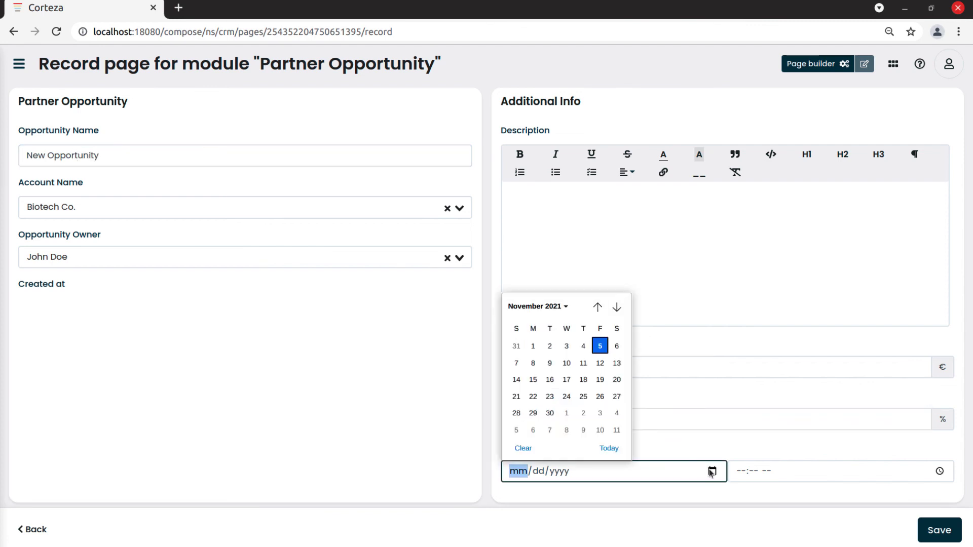
left_click(566, 397)
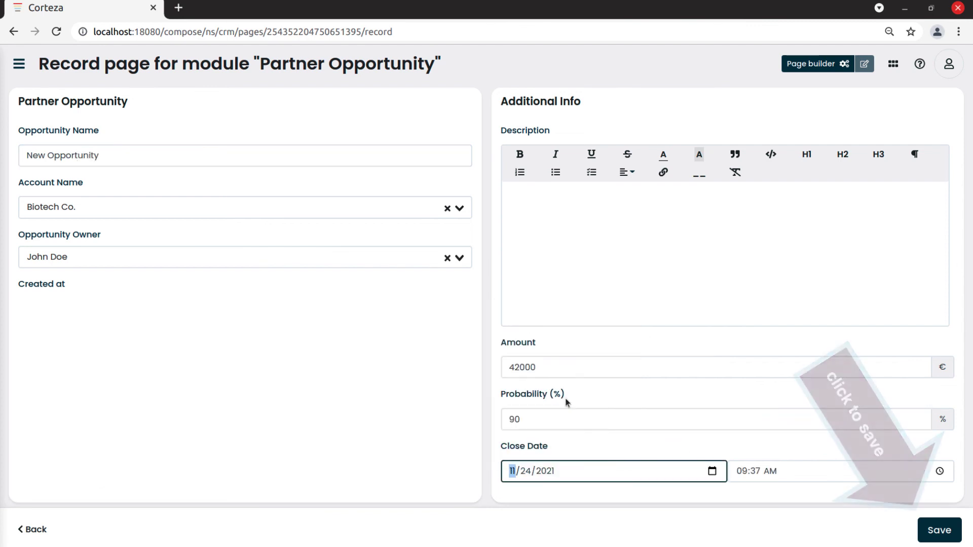
left_click(927, 524)
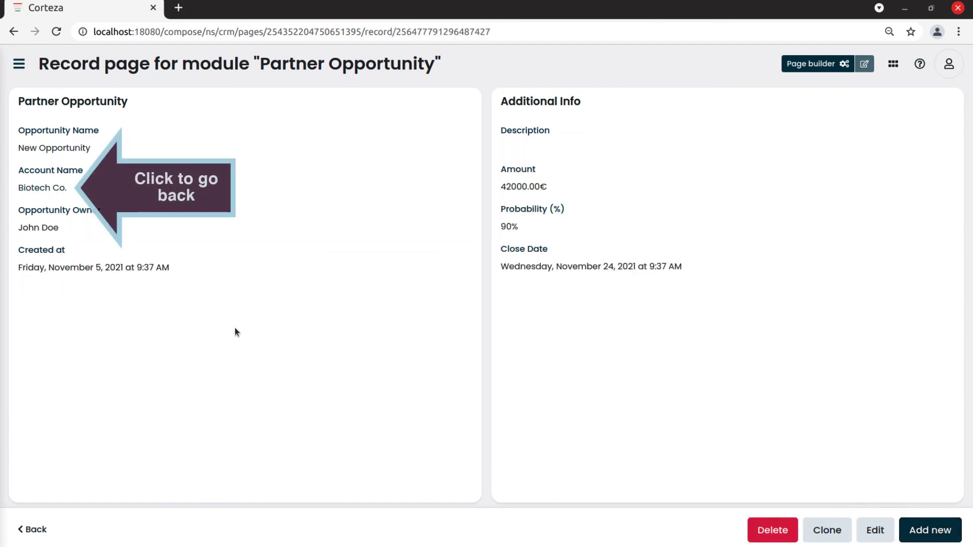
left_click(54, 187)
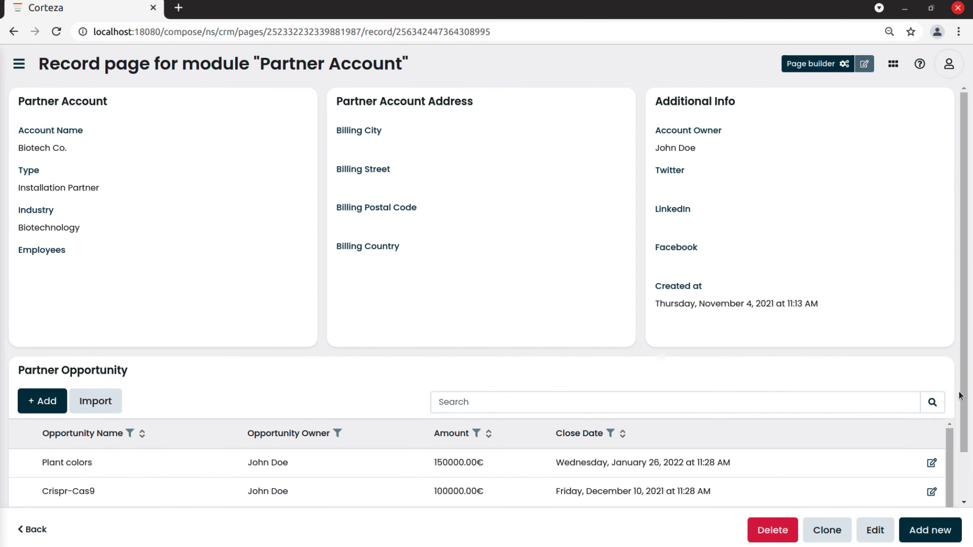
left_click_drag(964, 396, 968, 470)
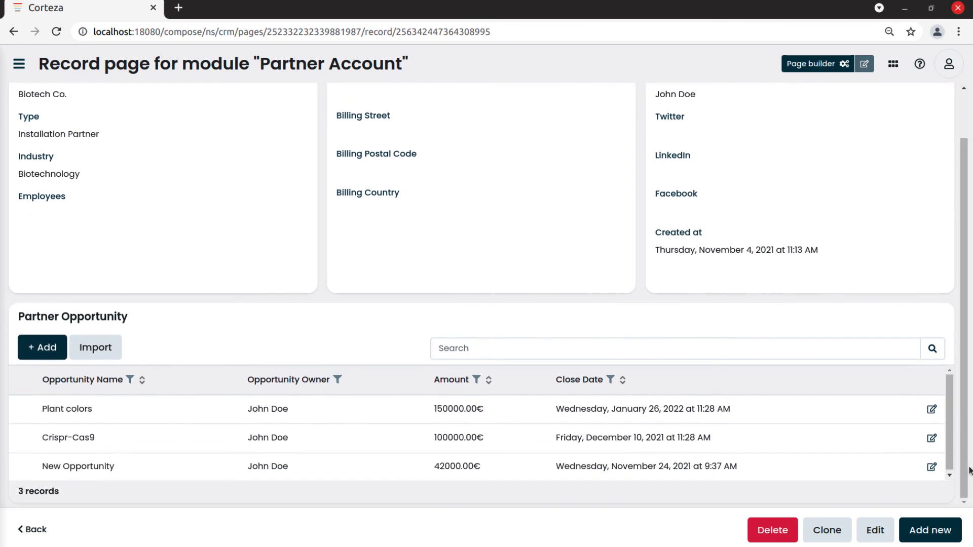